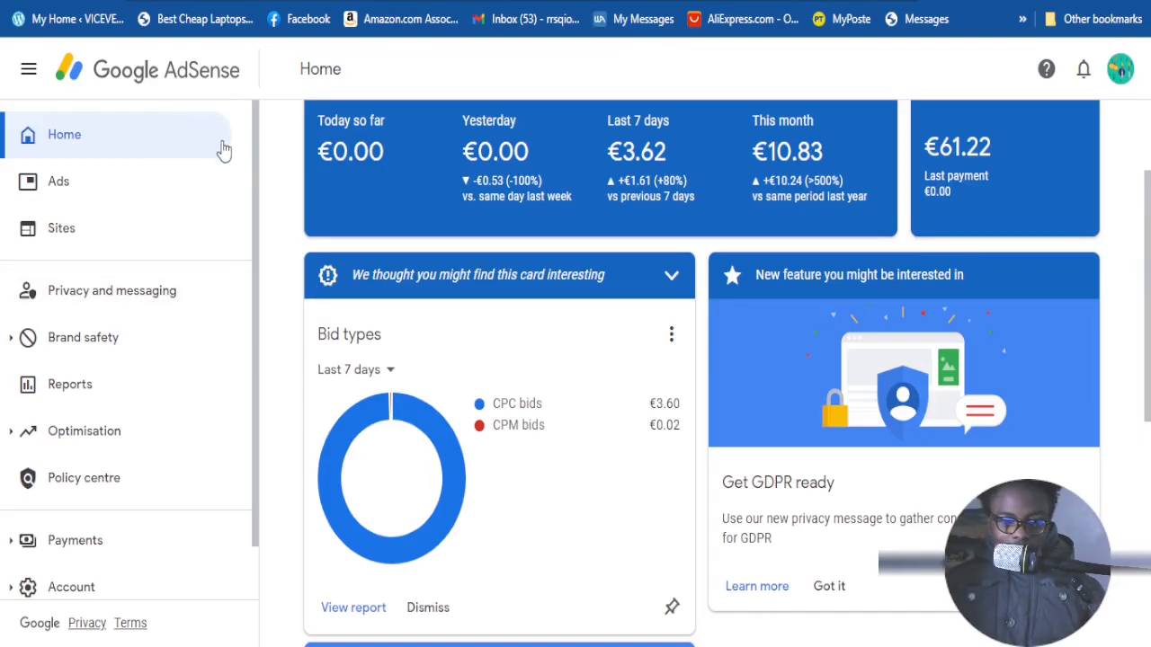
Open the AdSense ad settings for discovercpu.com and expand the Auto ads options
scroll(221, 149, "down", 1)
scroll(198, 174, "up", 1)
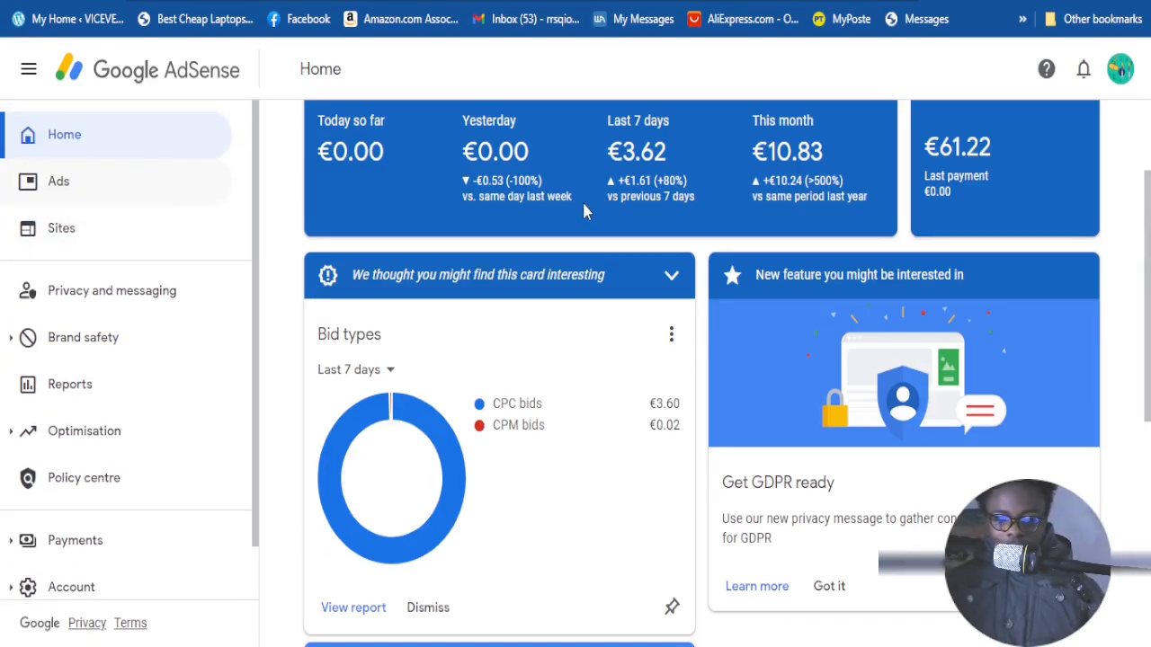
left_click(72, 192)
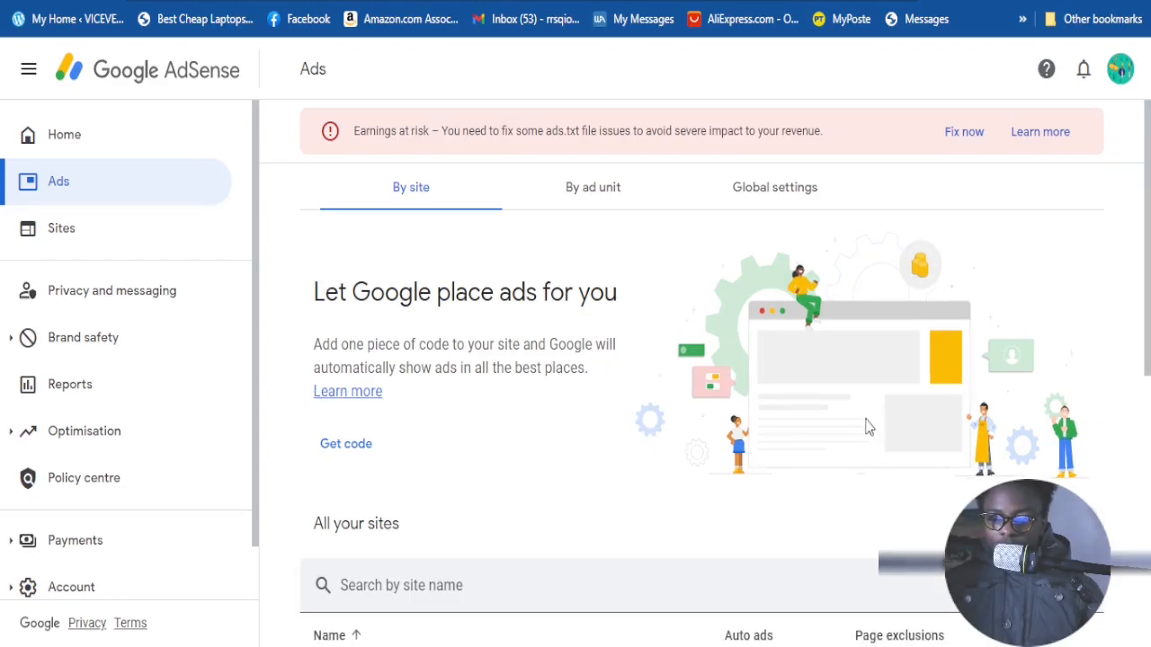
scroll(677, 433, "down", 1)
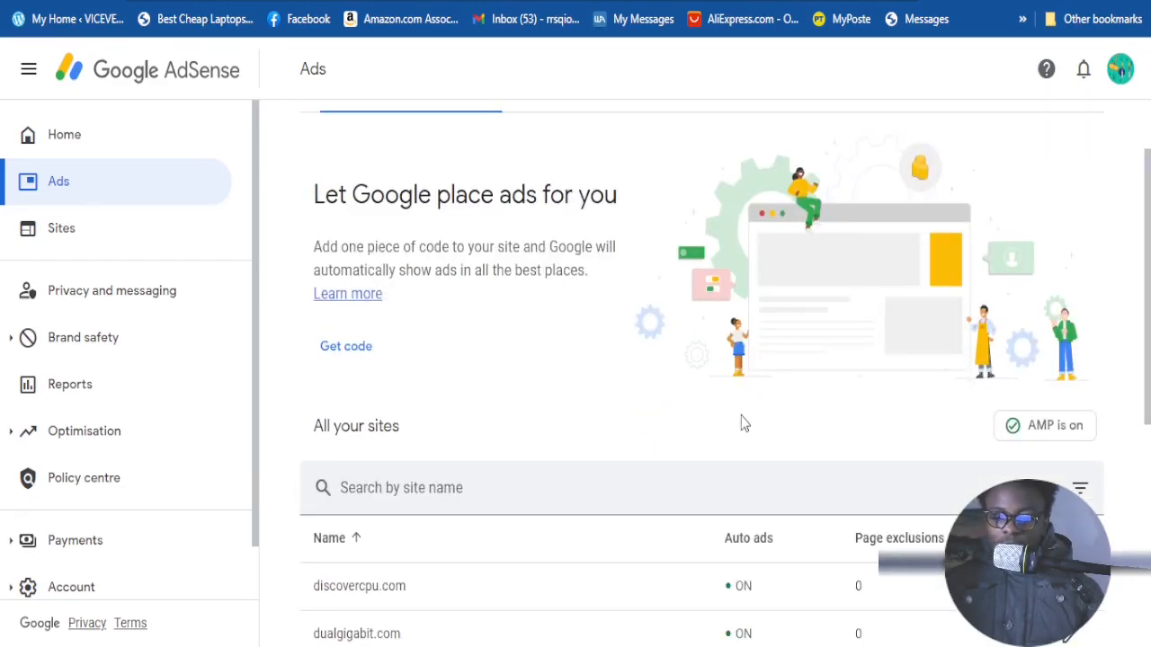
scroll(743, 423, "down", 1)
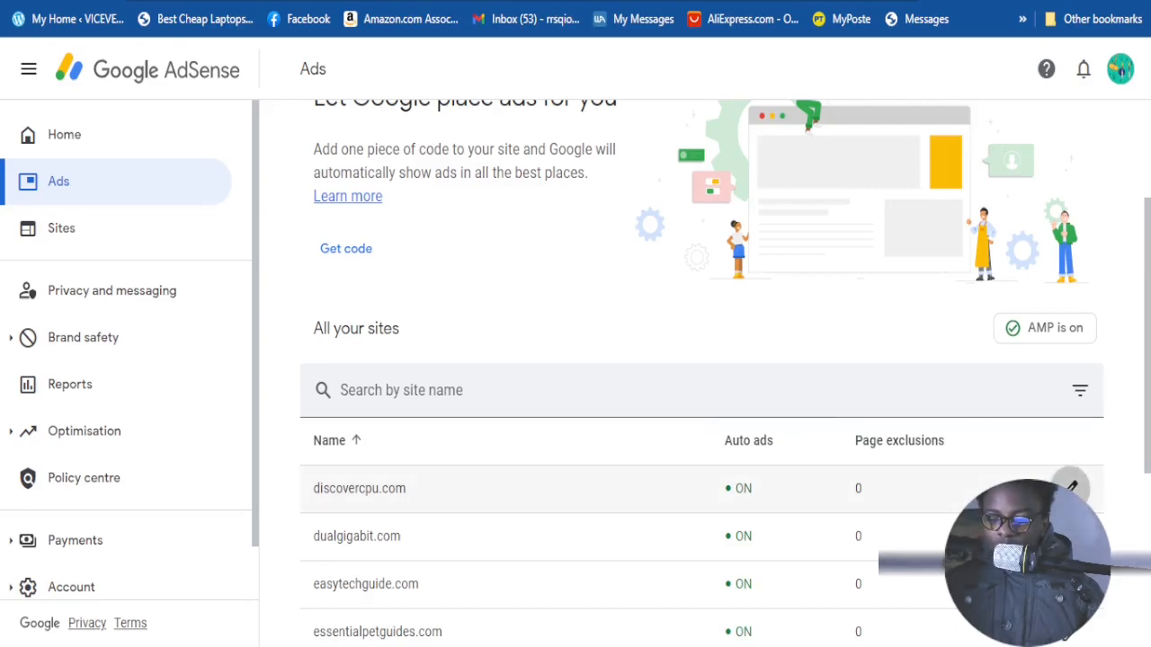
left_click(1071, 487)
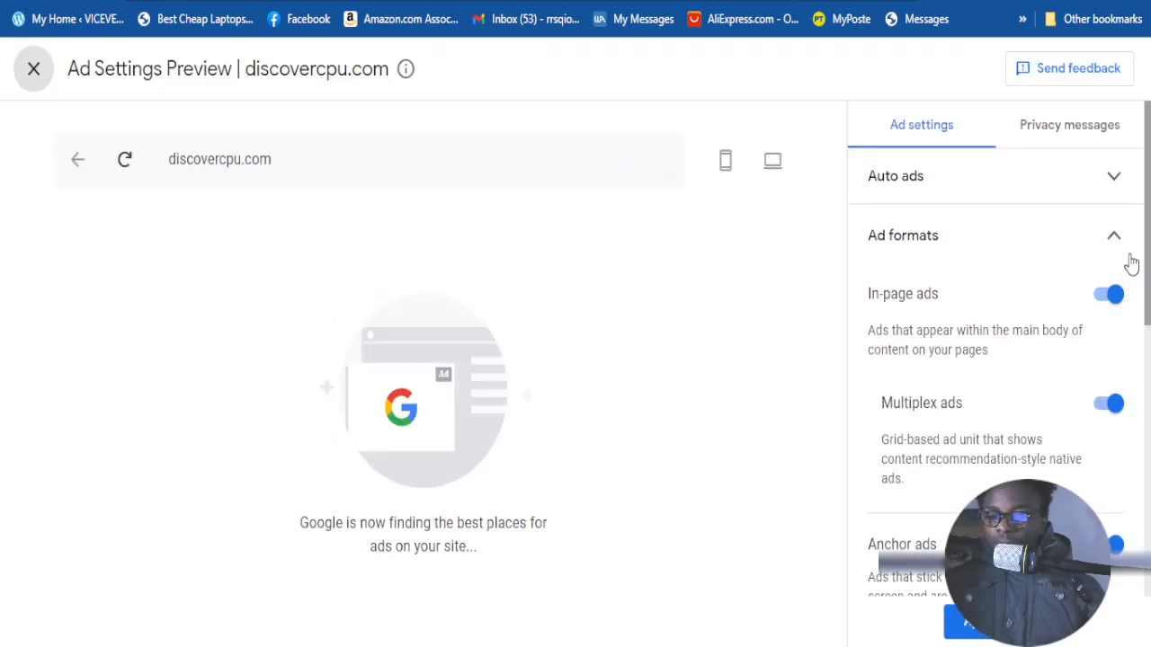
left_click(1112, 178)
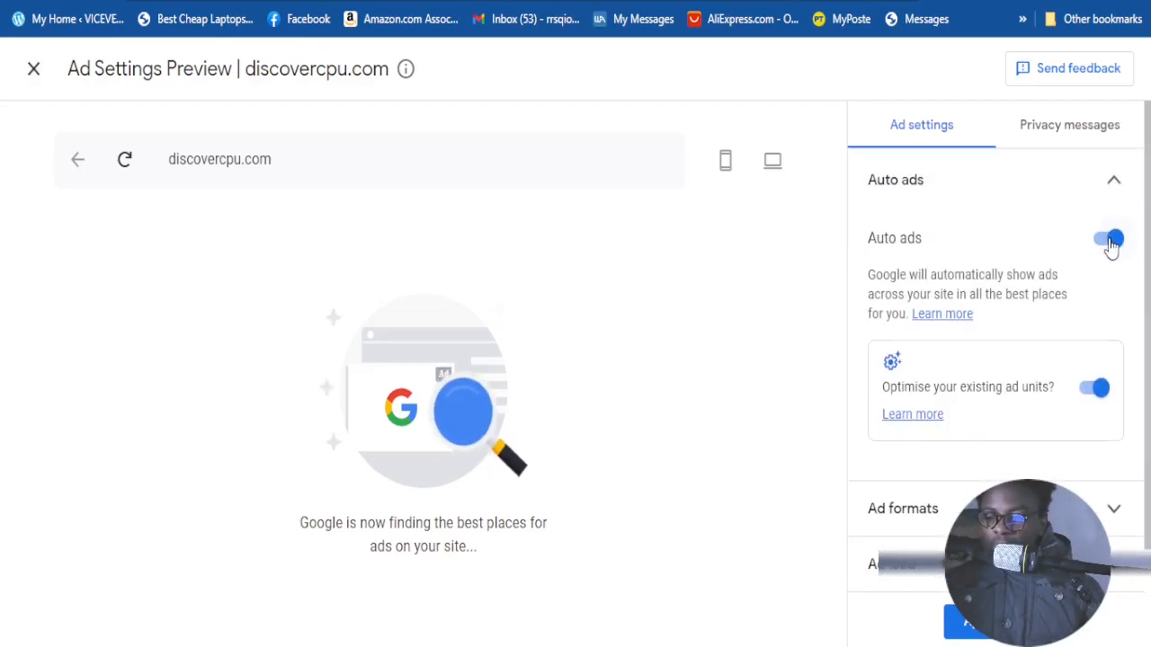
scroll(996, 339, "down", 1)
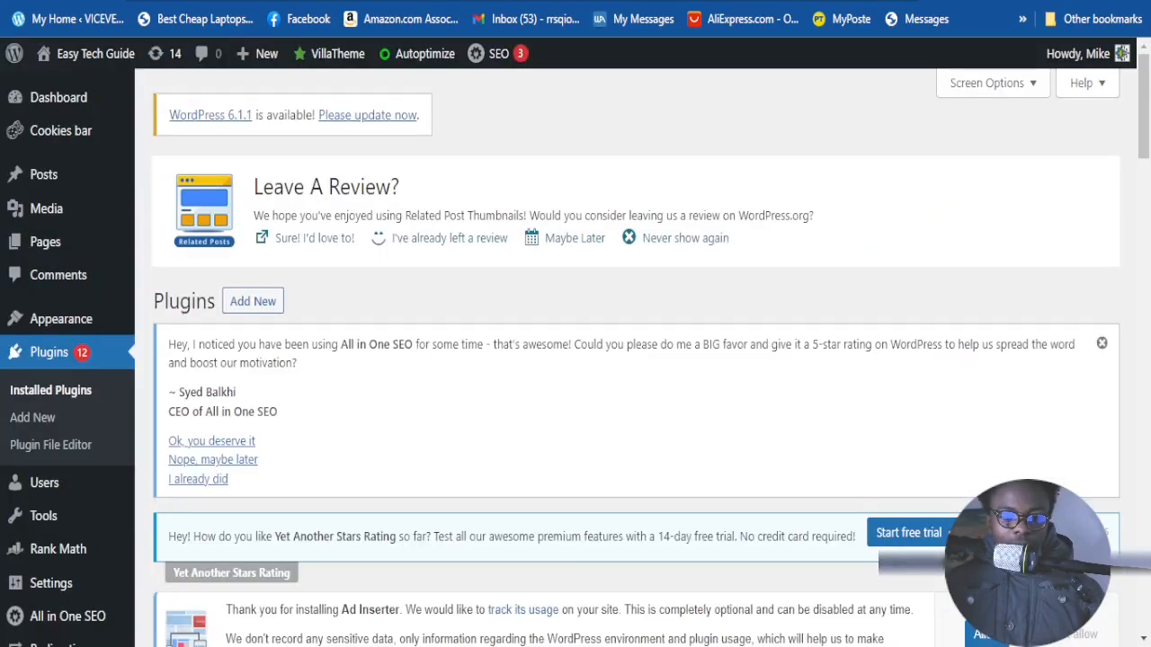
Find the Ad Inserter plugin in the WordPress site's list of installed plugins
scroll(461, 351, "down", 5)
scroll(483, 364, "up", 2)
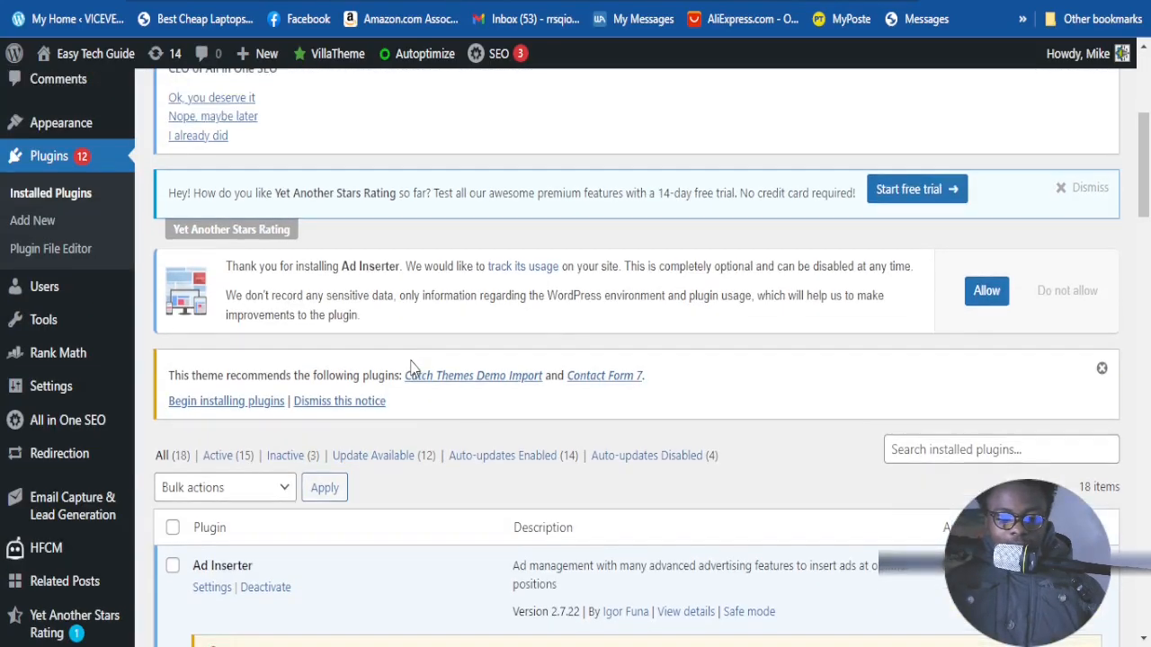
scroll(483, 364, "down", 5)
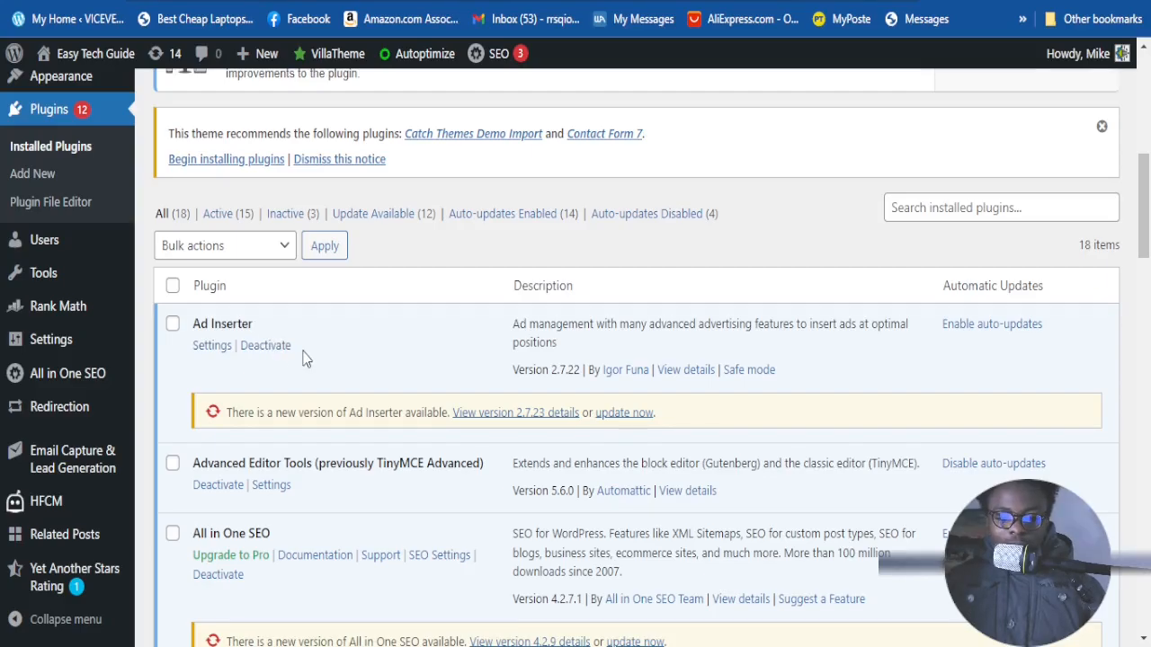
scroll(301, 358, "down", 1)
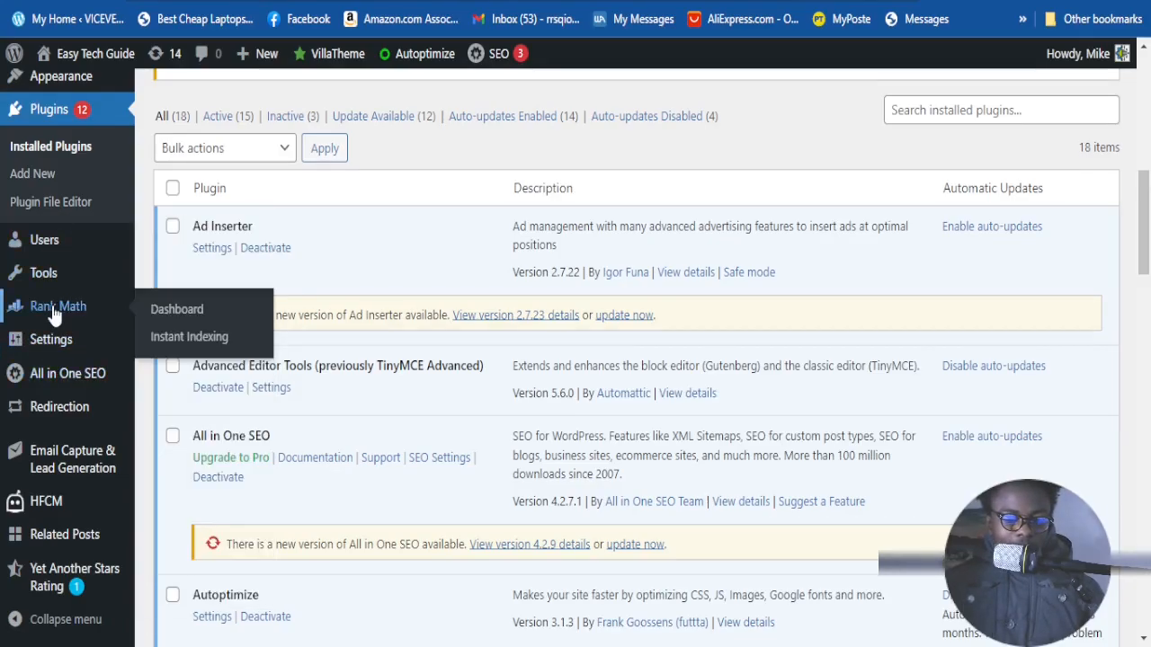
scroll(41, 274, "up", 1)
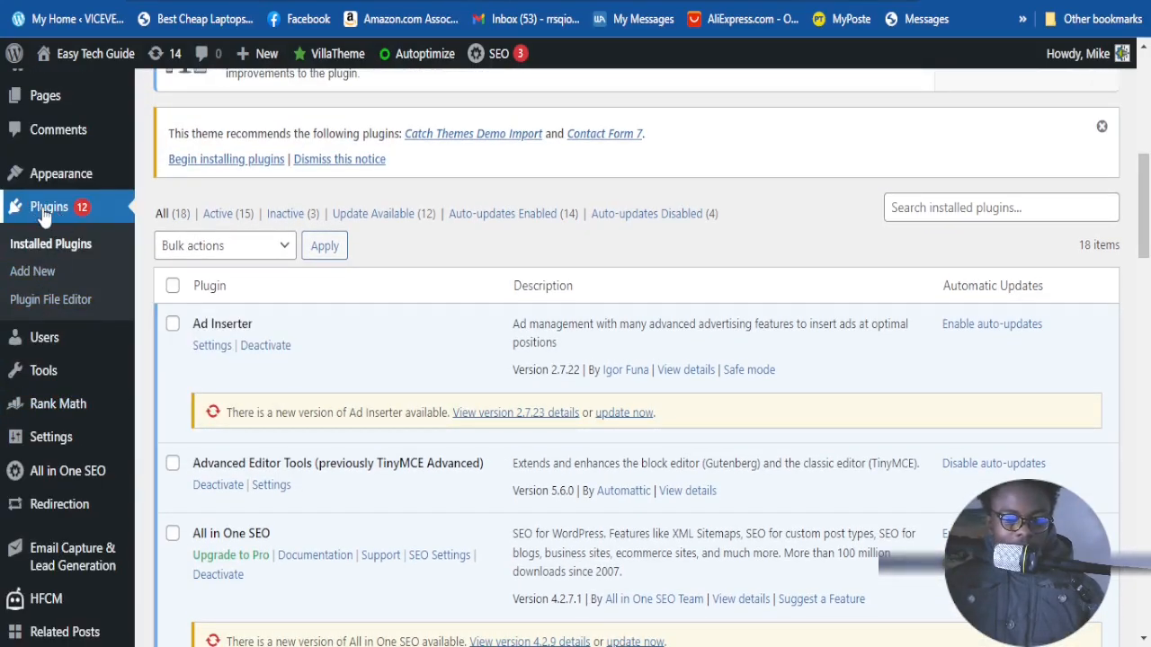
Reload the installed plugins list, look through it, and open the page for adding a new plugin
left_click(26, 270)
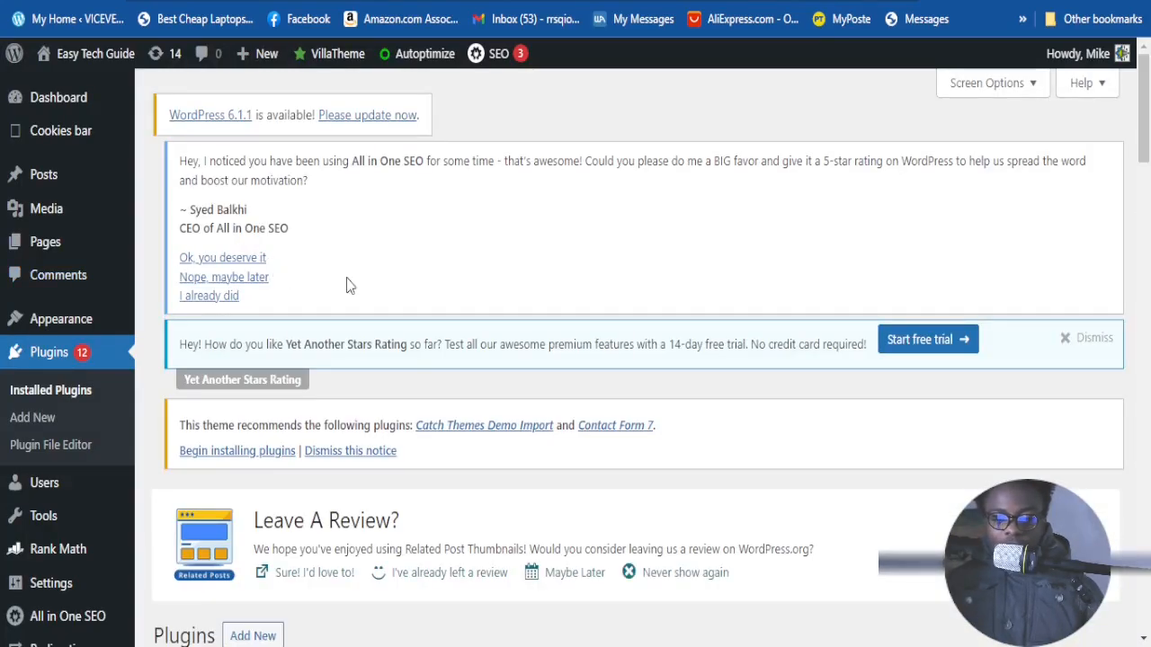
scroll(467, 299, "down", 2)
scroll(477, 300, "down", 3)
scroll(584, 300, "up", 2)
scroll(488, 399, "down", 2)
scroll(776, 352, "down", 4)
scroll(282, 340, "up", 2)
scroll(281, 339, "up", 2)
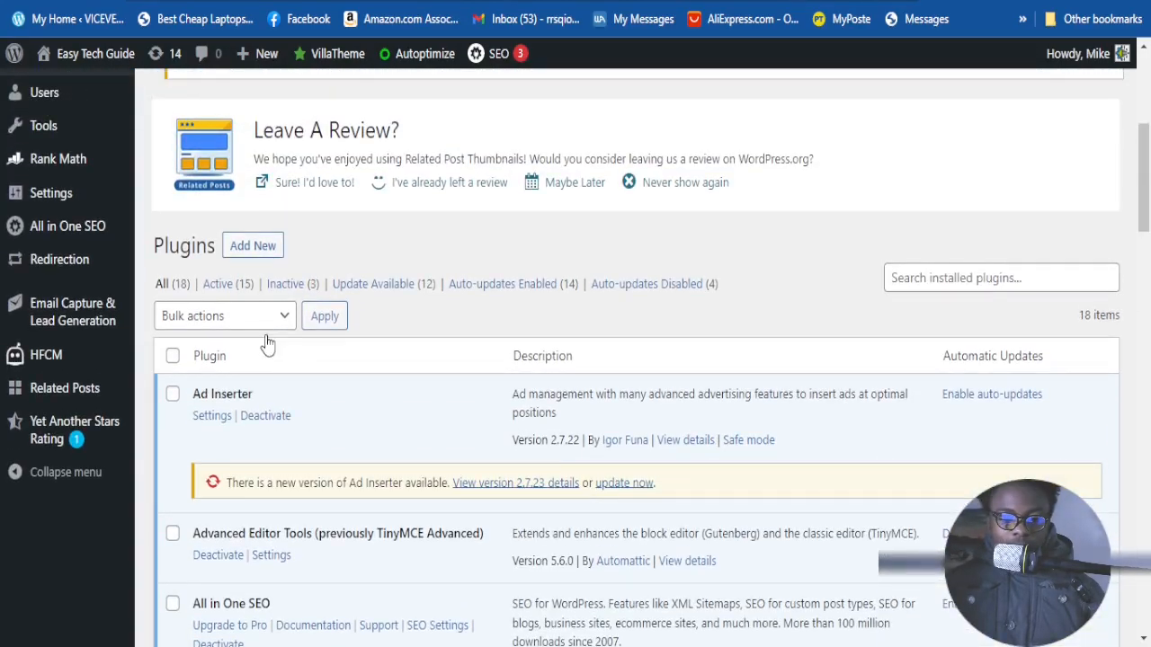
left_click(255, 252)
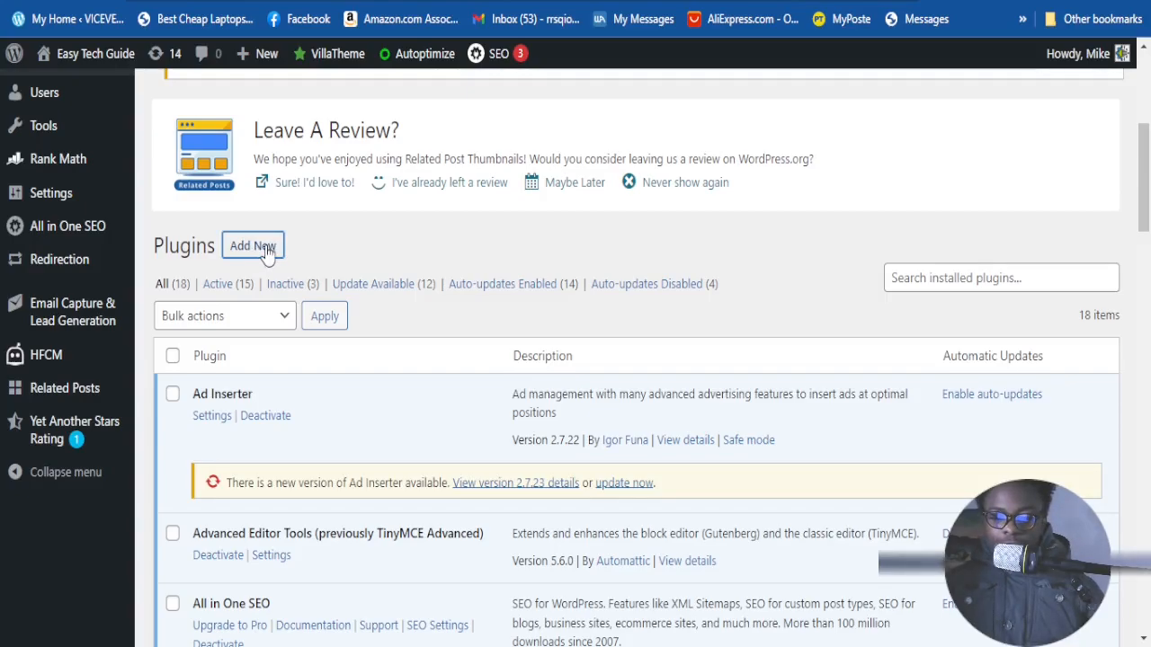
Search the plugin directory for "ADINSERTER" and look at the Ad Inserter – Ad Manager & AdSense Ads entry
scroll(817, 329, "down", 3)
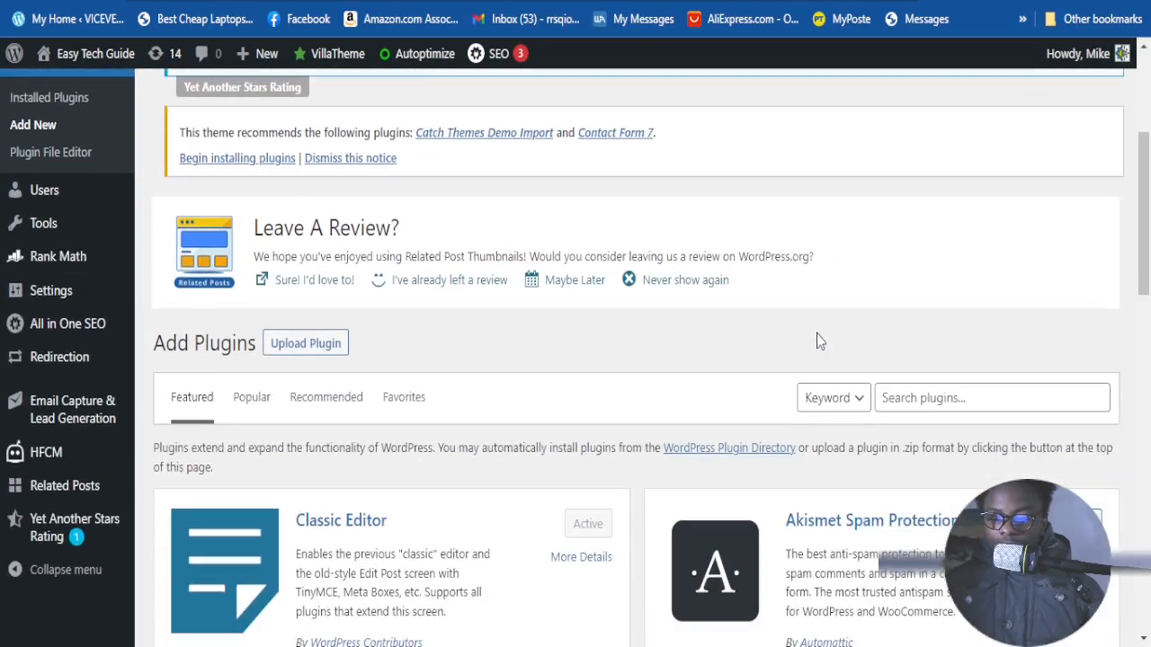
scroll(817, 340, "down", 1)
scroll(809, 261, "down", 2)
scroll(899, 297, "up", 2)
left_click(896, 301)
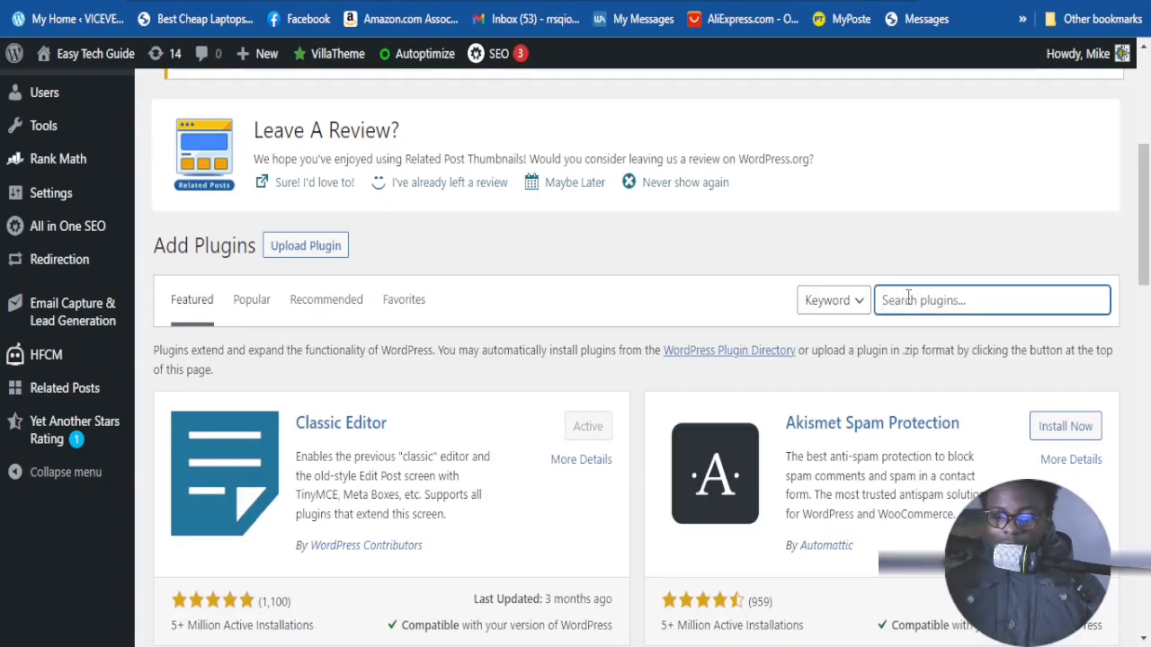
type("AD")
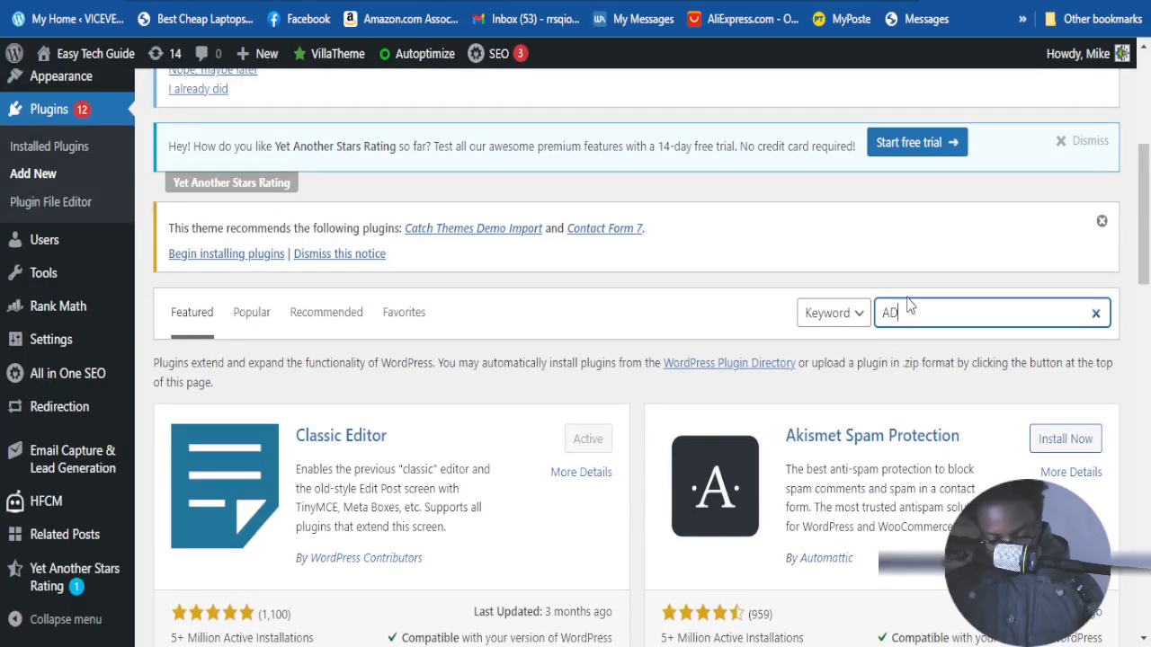
type("INSERTER")
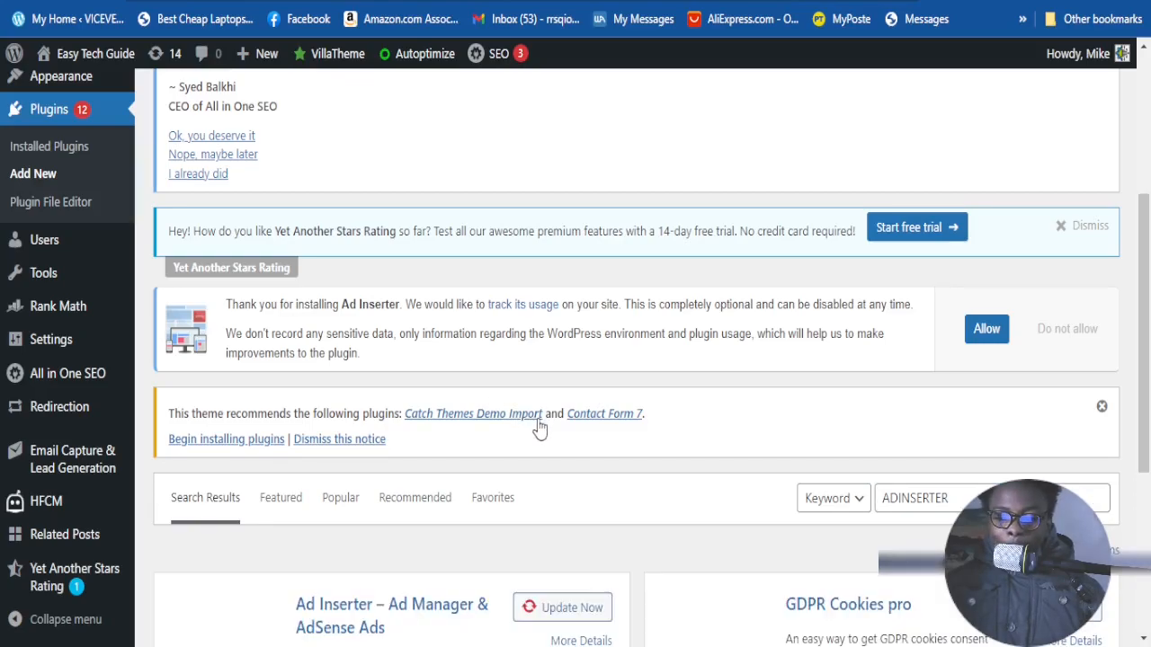
scroll(538, 429, "down", 2)
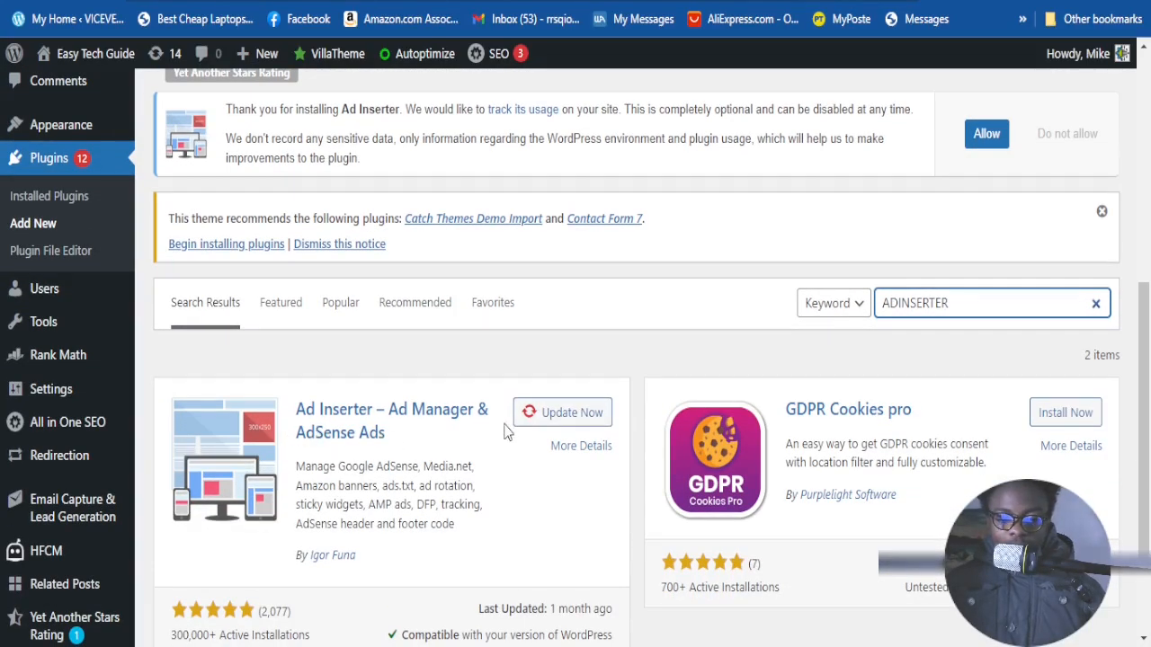
scroll(566, 410, "down", 1)
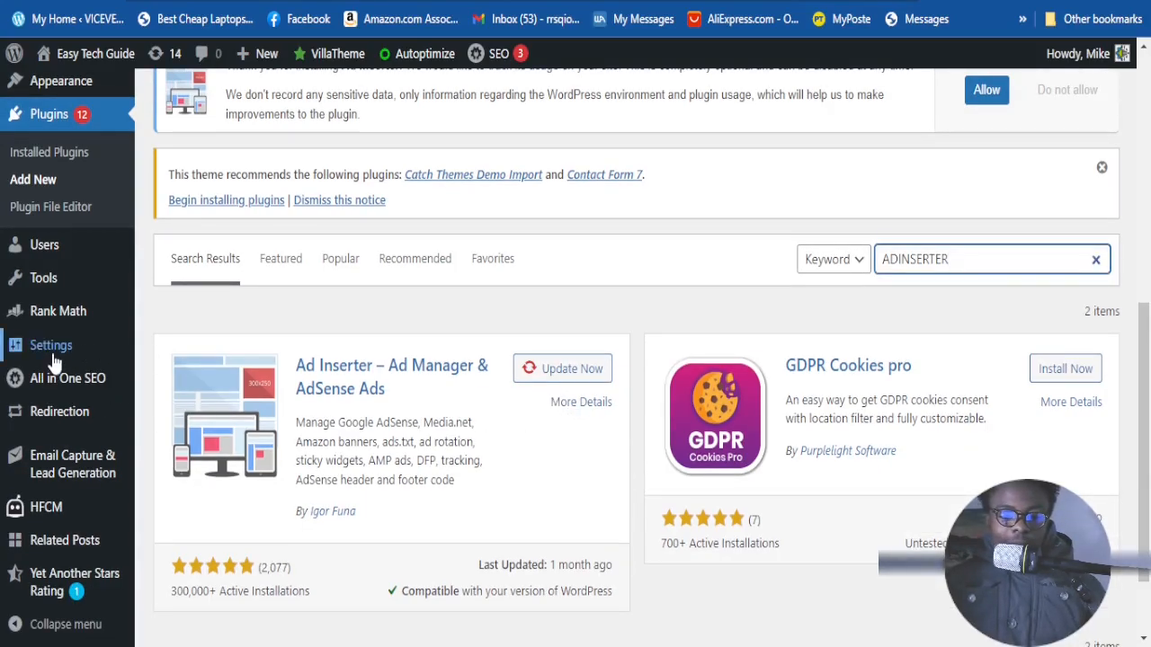
Return to the installed plugins list and open the Ad Inserter plugin's settings
mouse_move(79, 367)
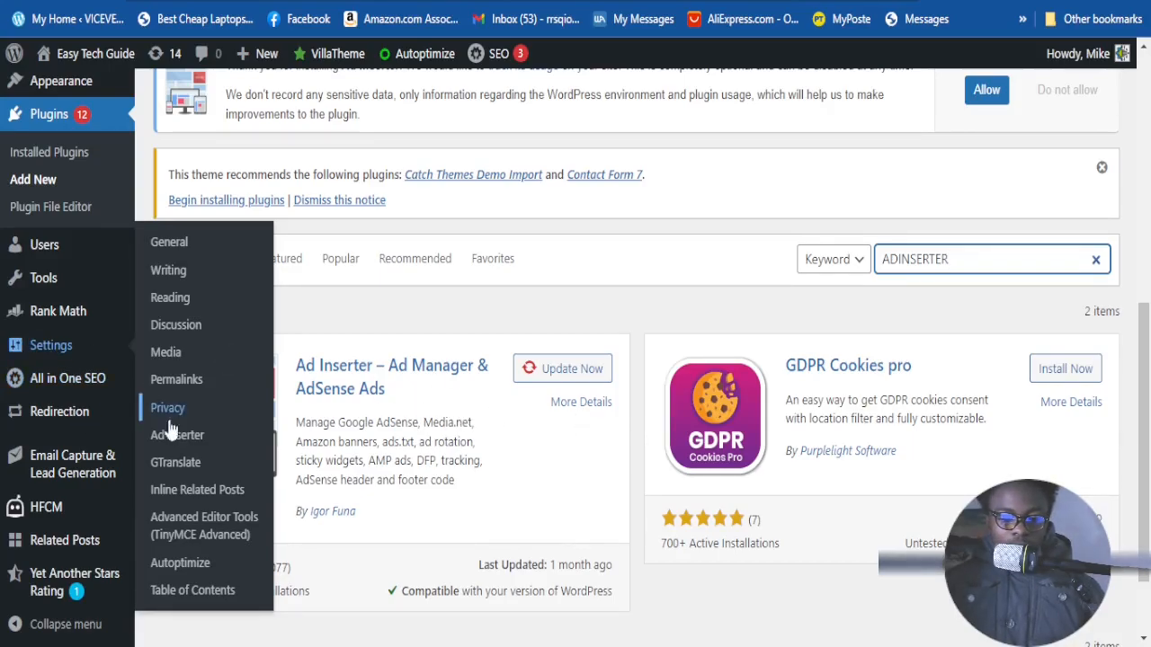
scroll(36, 467, "down", 2)
scroll(36, 468, "up", 3)
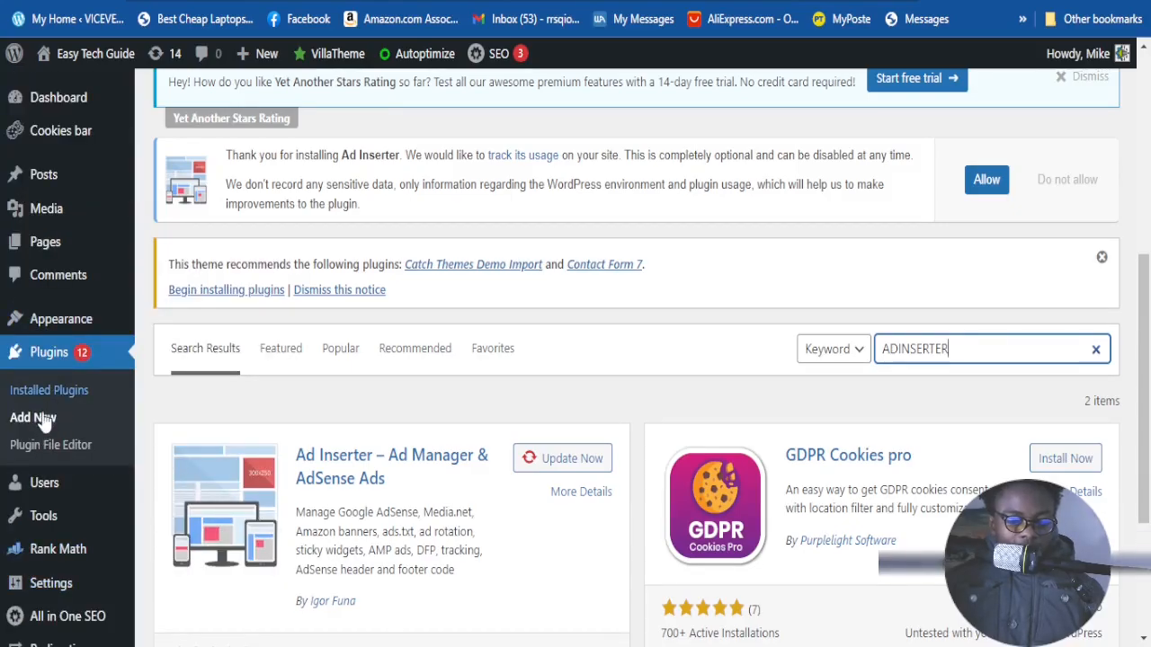
left_click(40, 395)
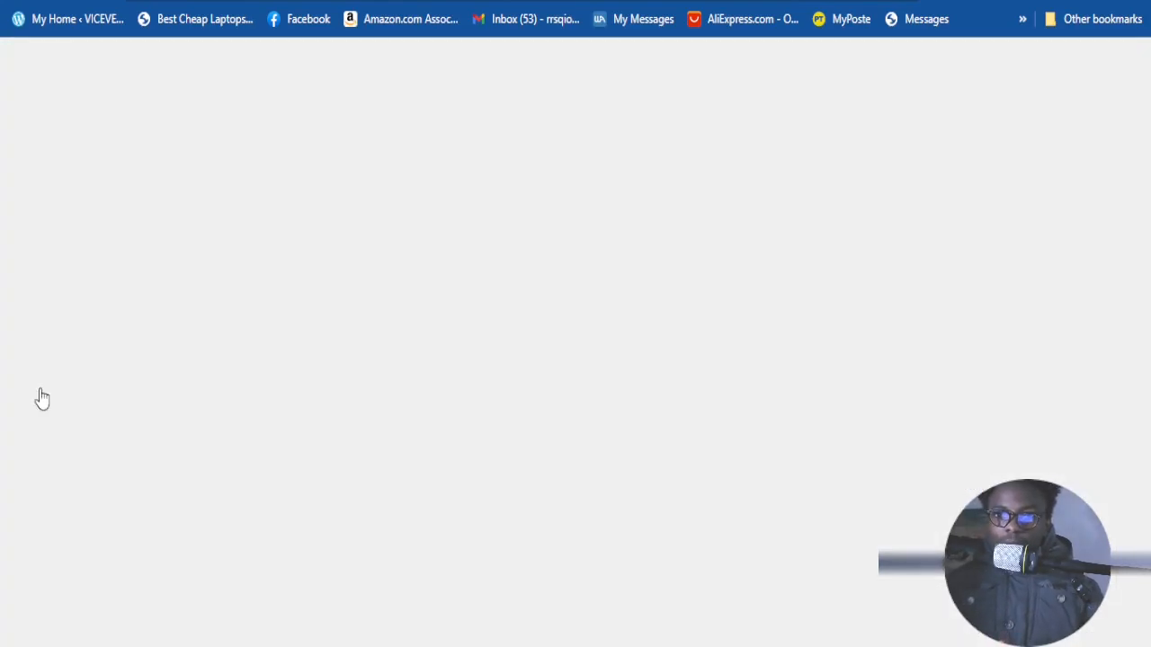
scroll(283, 391, "down", 5)
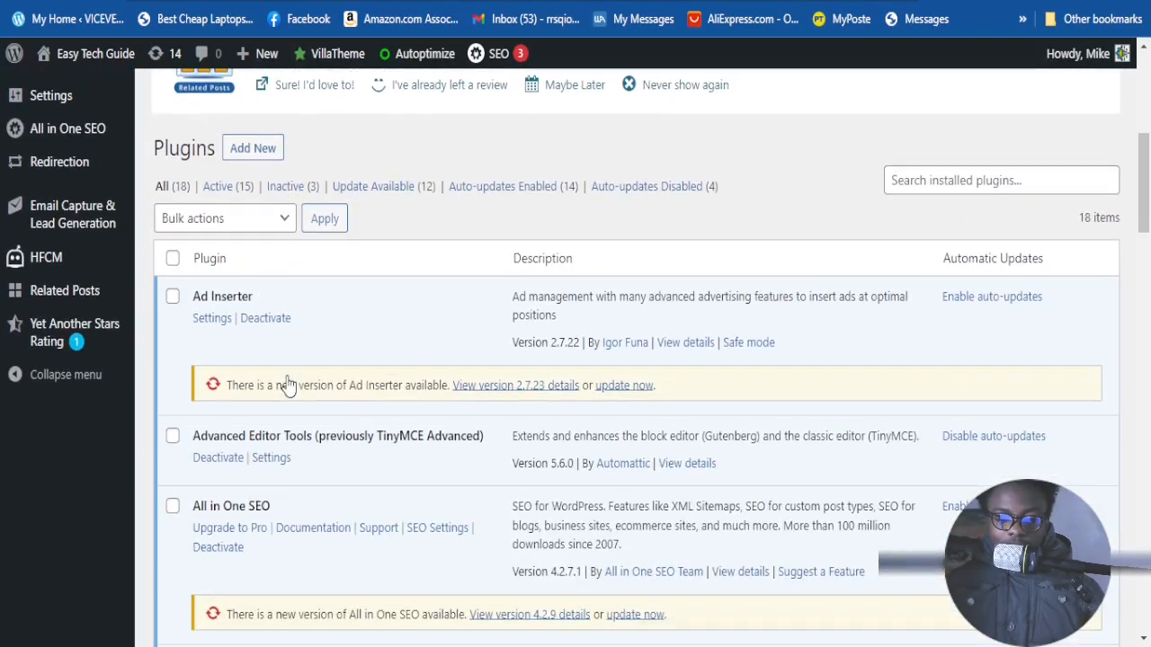
left_click(211, 326)
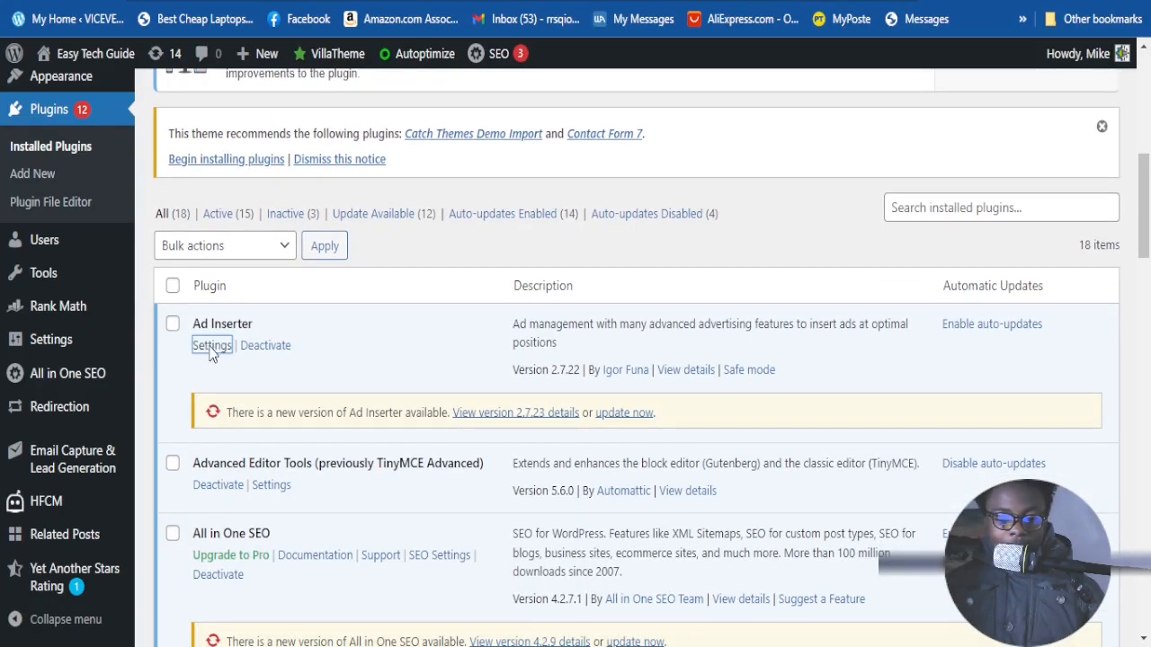
Examine the AdSense script stored in Block 1 of the Ad Inserter settings
scroll(430, 363, "down", 4)
scroll(430, 367, "down", 3)
scroll(413, 374, "down", 1)
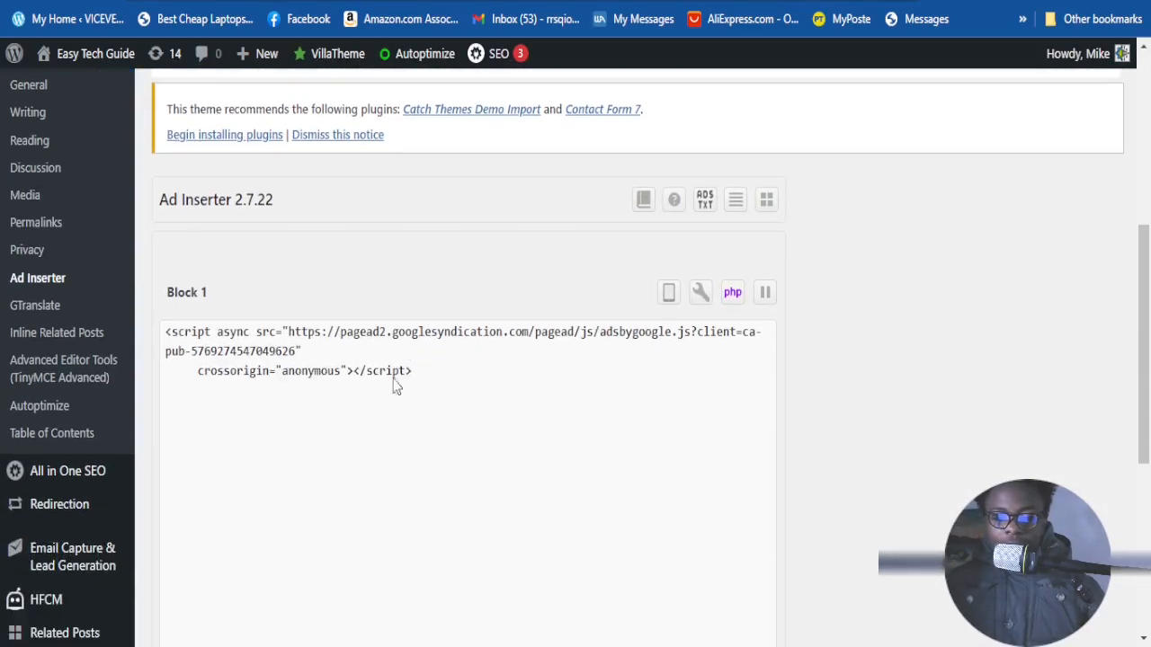
scroll(396, 385, "up", 1)
scroll(430, 374, "down", 1)
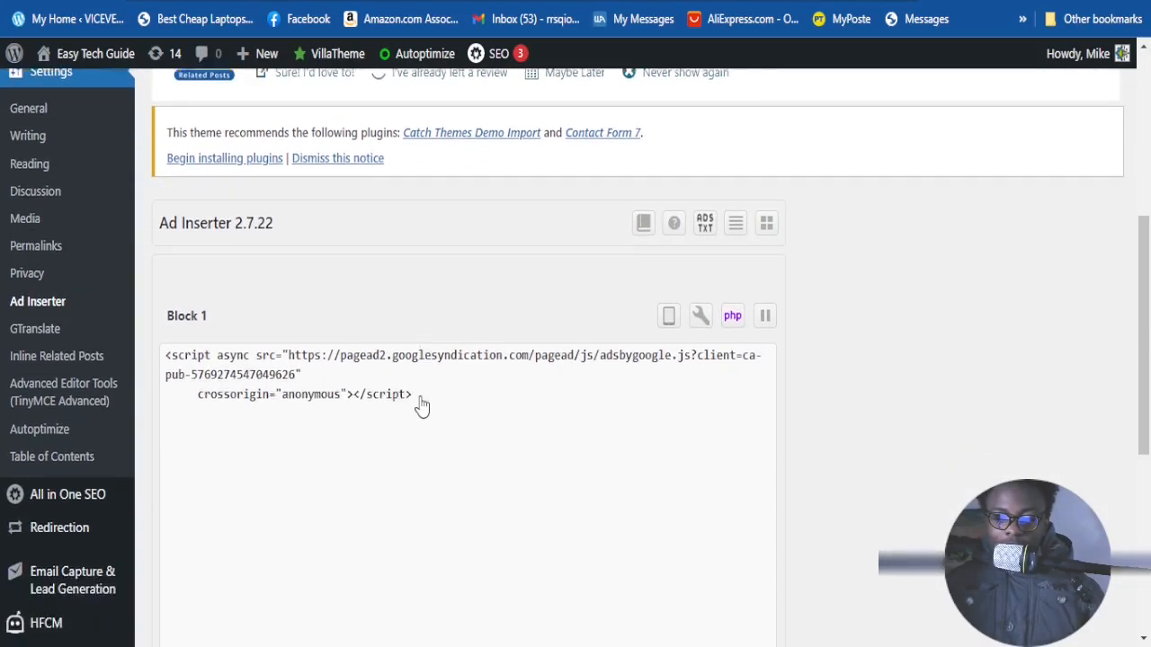
scroll(413, 404, "up", 1)
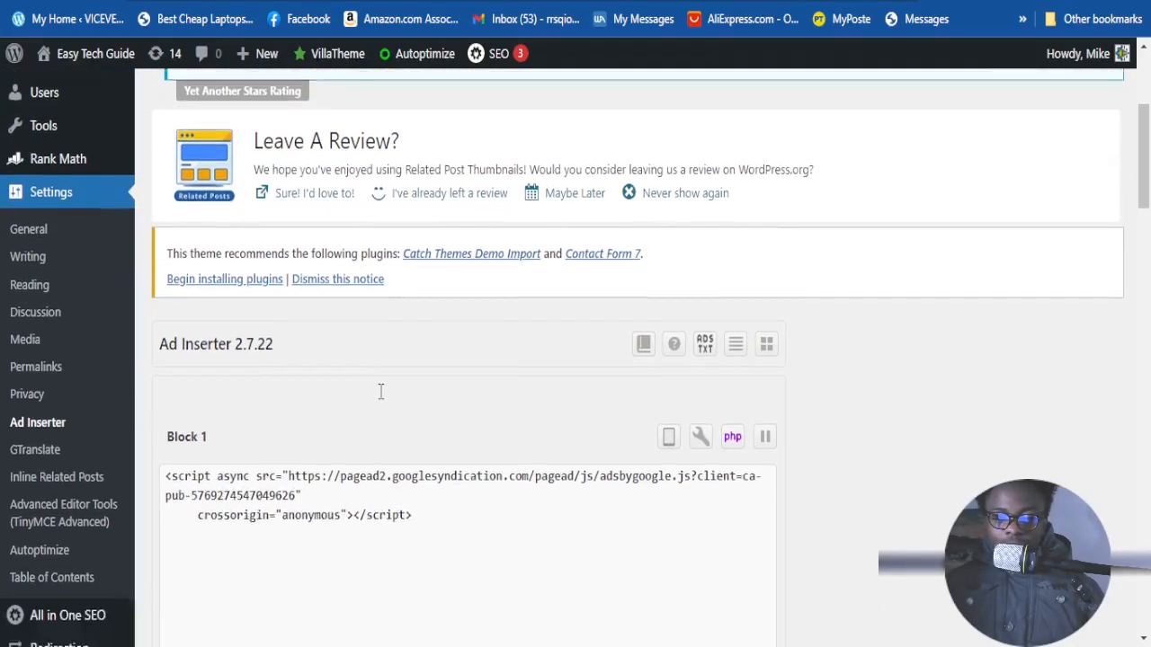
scroll(380, 390, "down", 2)
Highlight the AdSense script in Block 1's code area, then place the text cursor at the end of the script
left_click(390, 404)
key("ctrl+a")
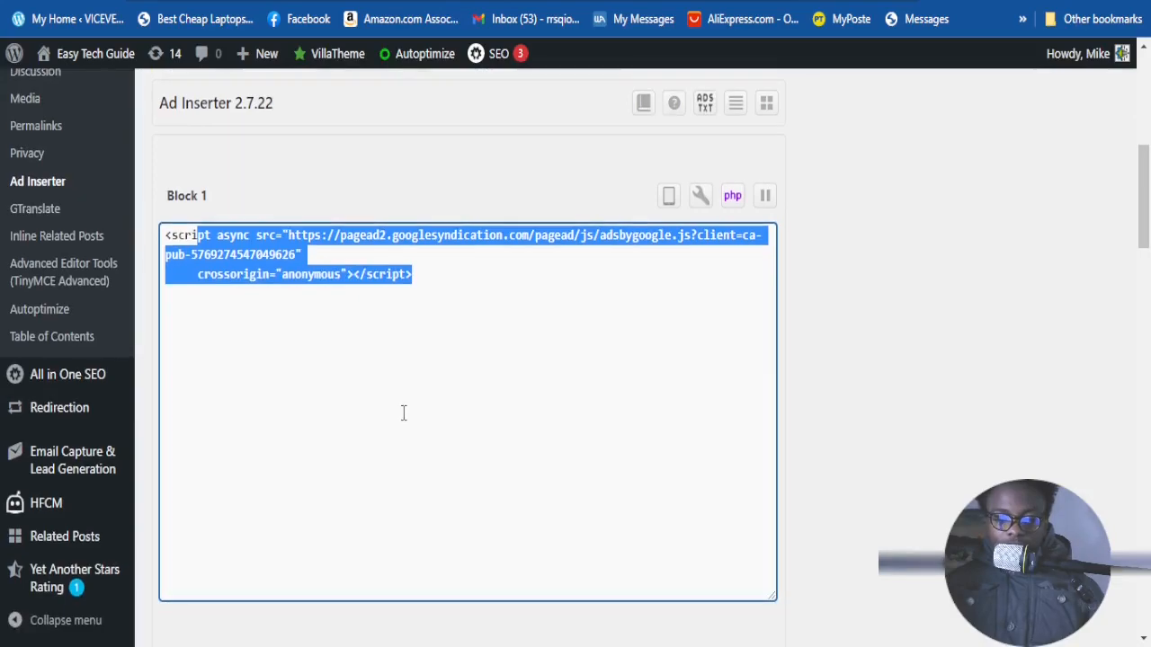
scroll(404, 413, "up", 2)
left_click_drag(427, 474, 170, 426)
left_click(441, 406)
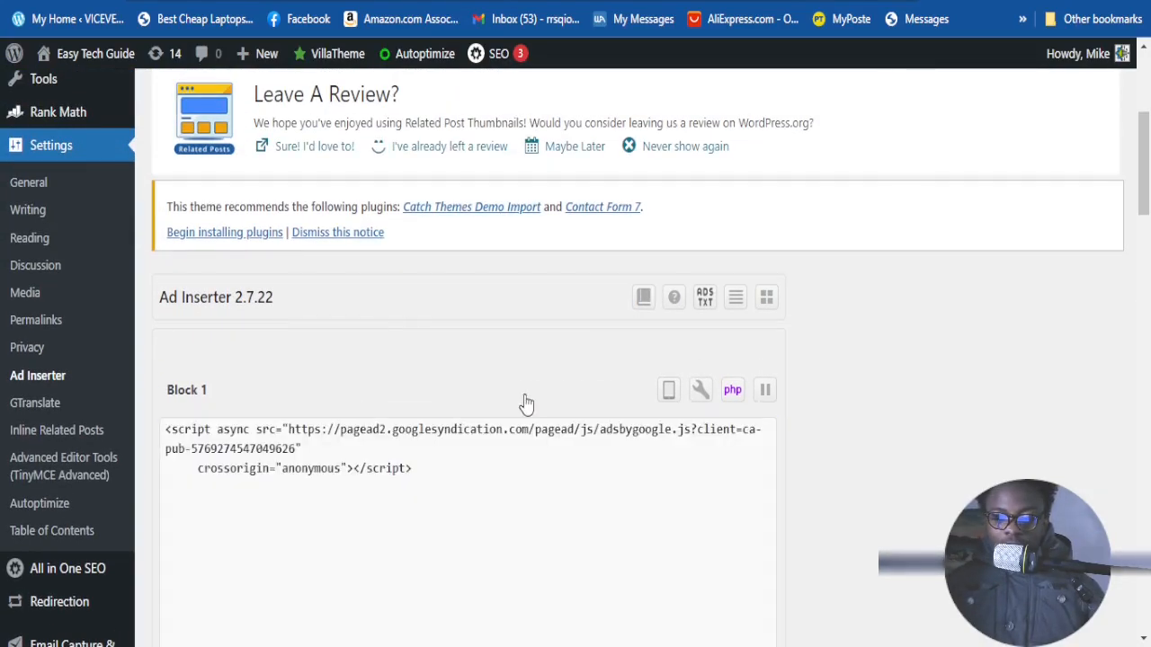
scroll(413, 378, "down", 2)
scroll(401, 322, "down", 1)
scroll(402, 322, "up", 3)
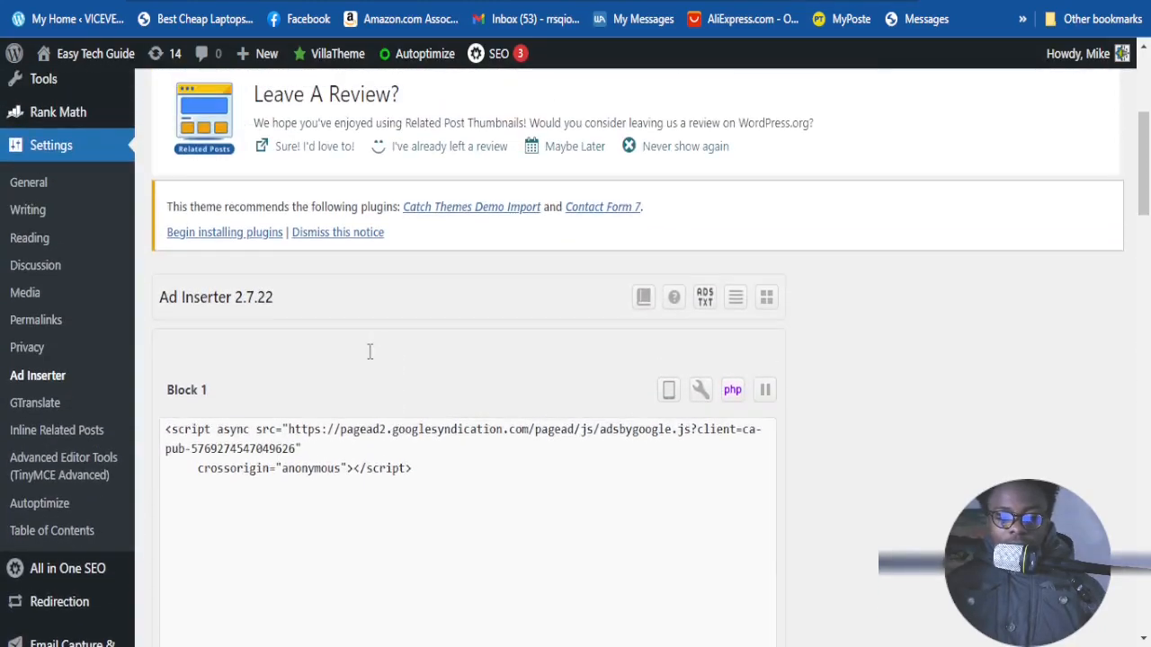
left_click(422, 469)
scroll(256, 378, "down", 1)
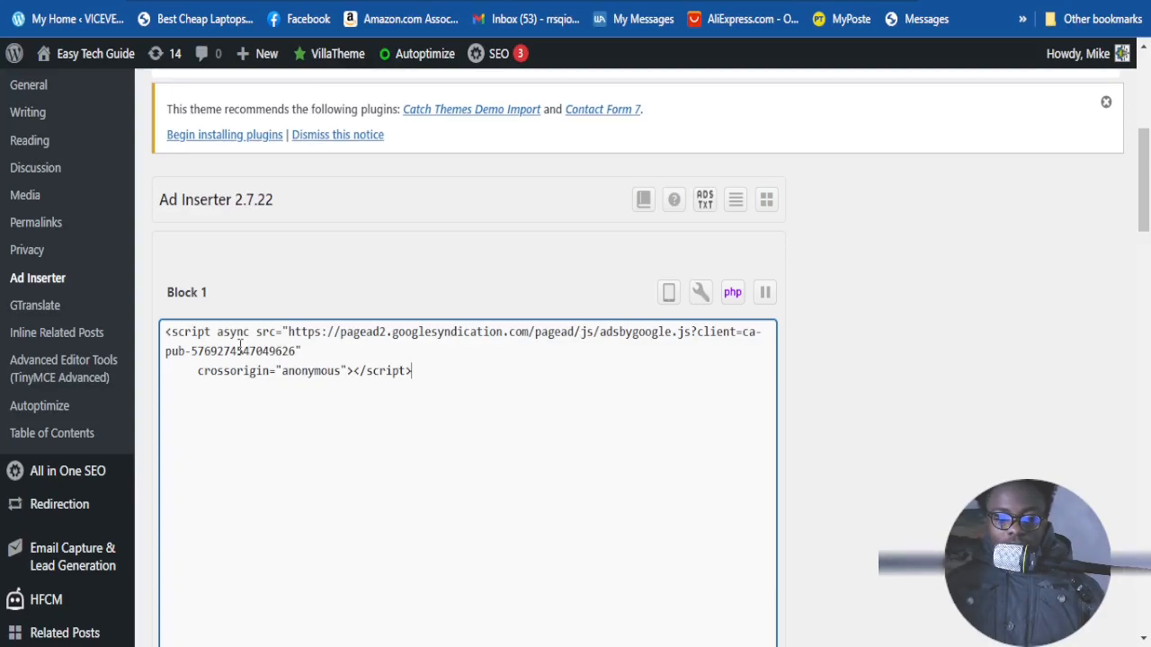
Review Block 1's page types, insertion and alignment options below its code
scroll(239, 349, "down", 3)
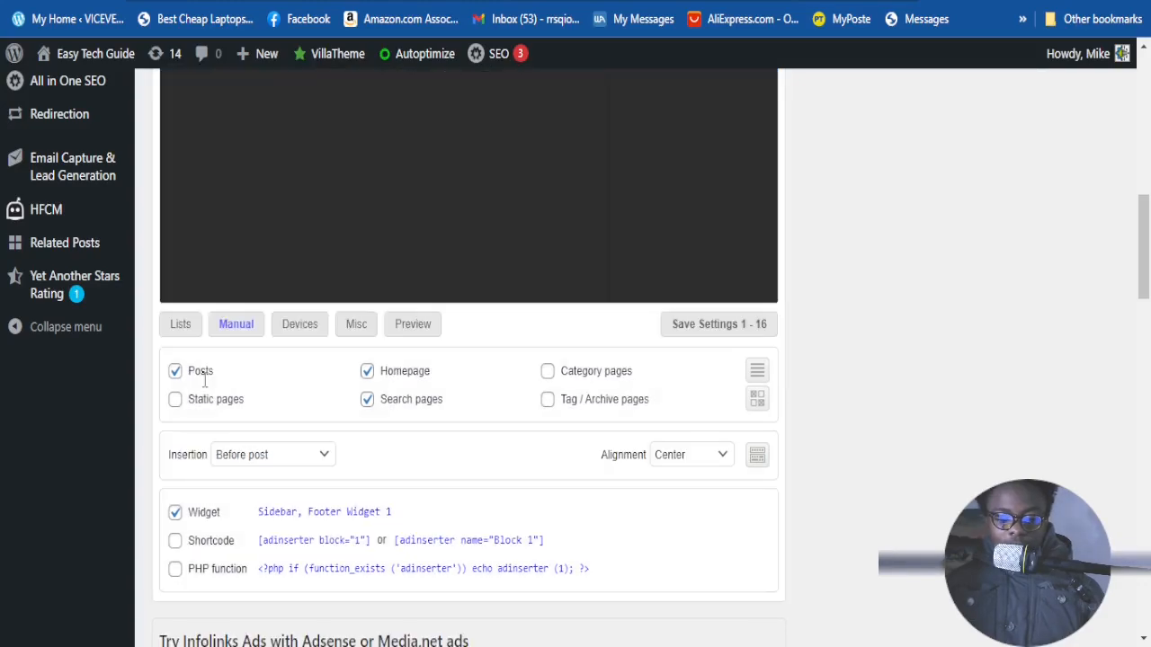
scroll(220, 380, "up", 3)
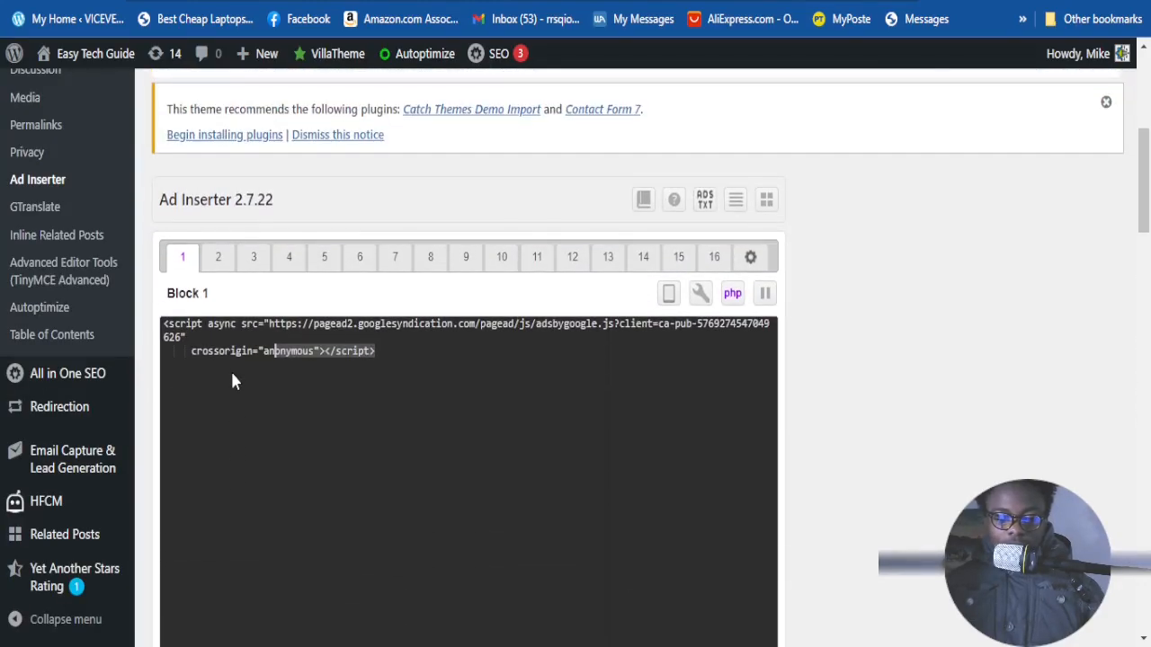
scroll(230, 381, "down", 4)
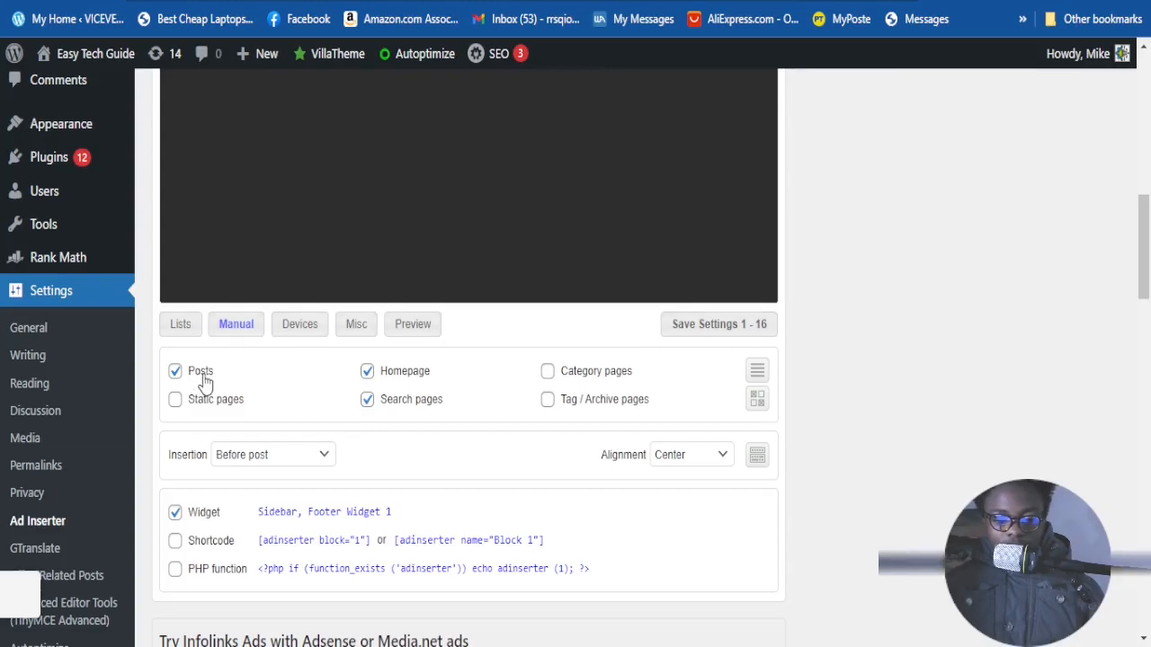
Check the Posts, Homepage and Search pages options for Block 1 and locate the option for saving the settings
scroll(205, 380, "down", 2)
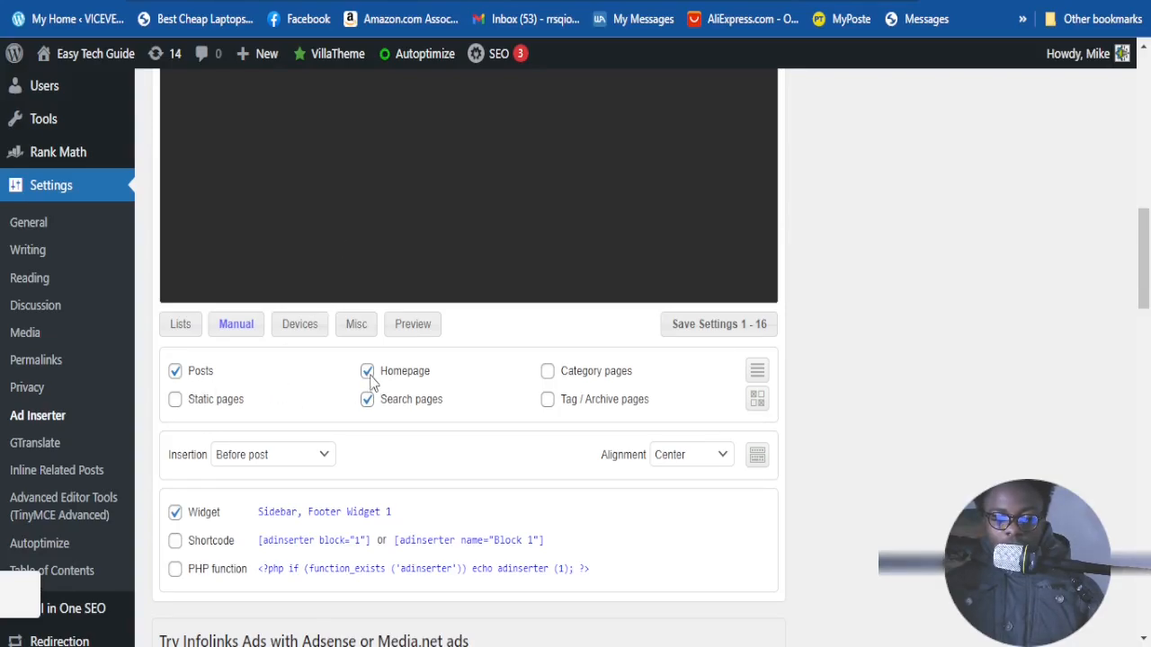
scroll(371, 379, "up", 5)
scroll(373, 385, "down", 5)
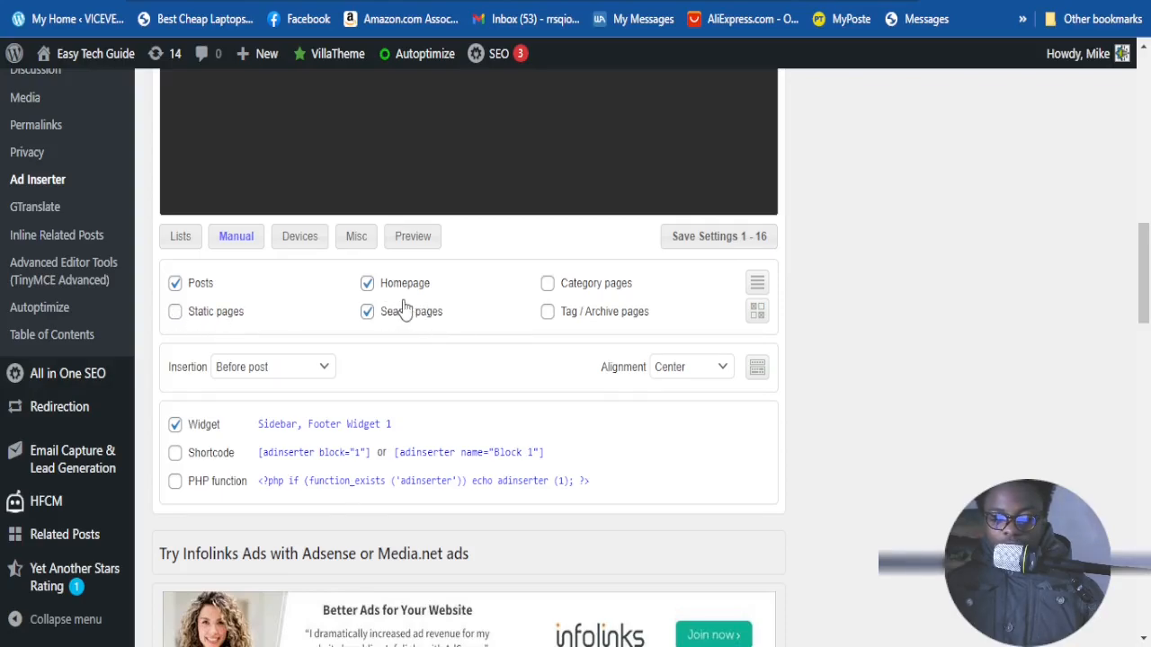
scroll(415, 315, "up", 2)
scroll(442, 320, "down", 1)
scroll(442, 317, "up", 1)
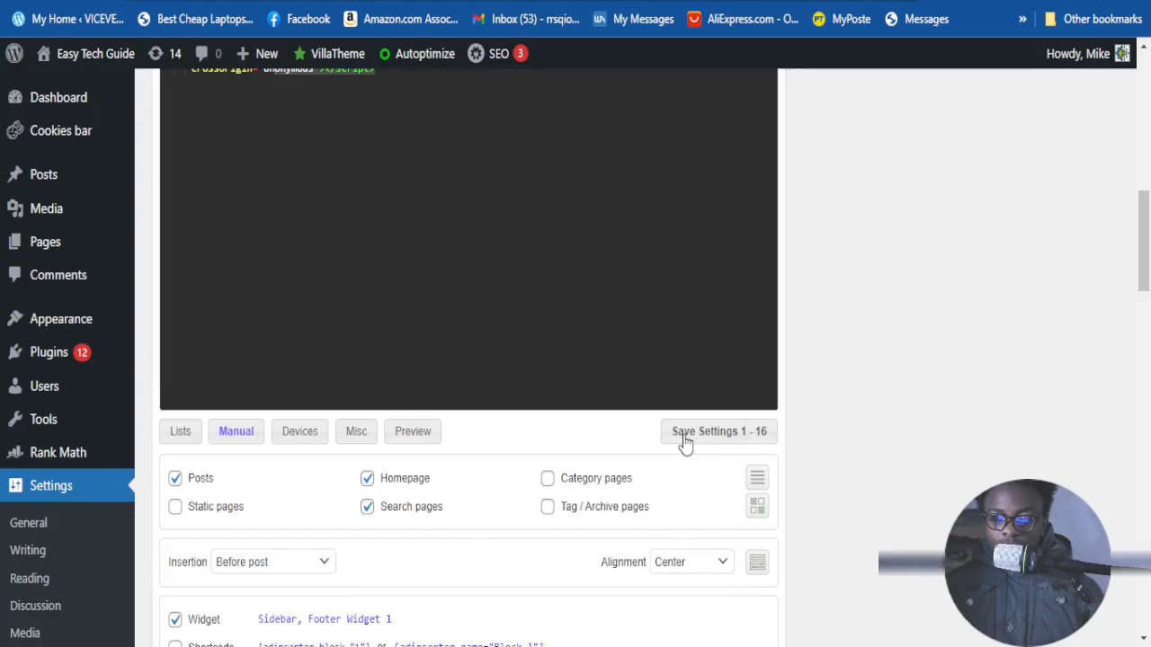
Look over the numbered ad blocks 1 to 16 and compare them with Block 1's script and display options
scroll(685, 442, "up", 2)
scroll(612, 429, "down", 1)
scroll(539, 411, "up", 3)
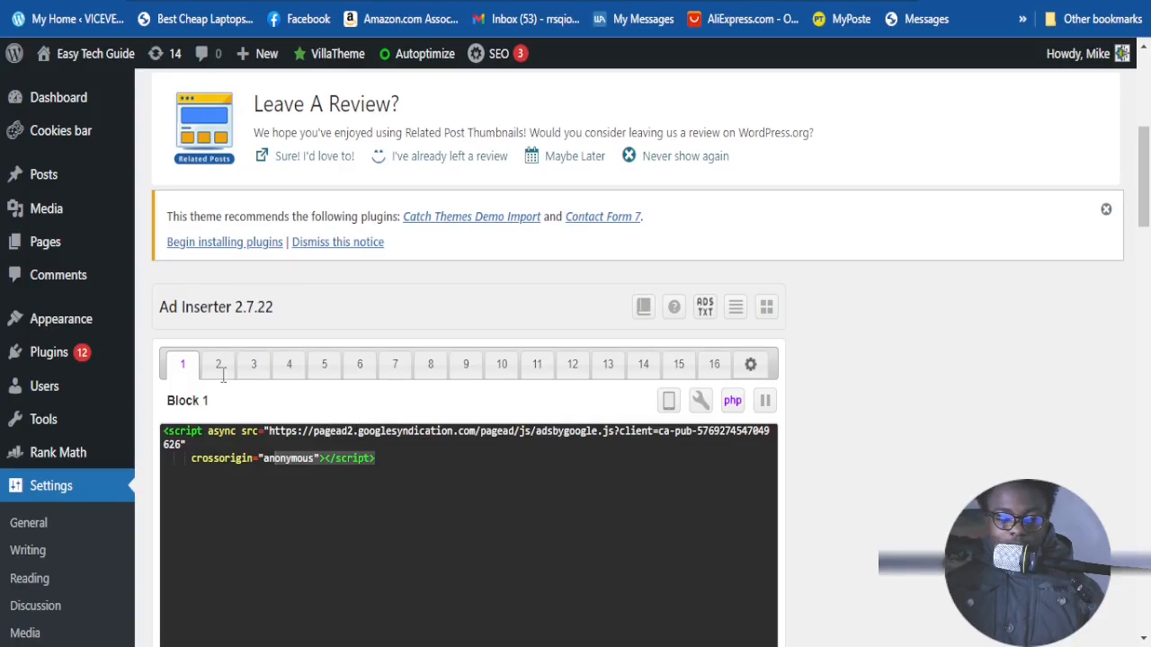
scroll(222, 376, "down", 3)
scroll(202, 243, "up", 2)
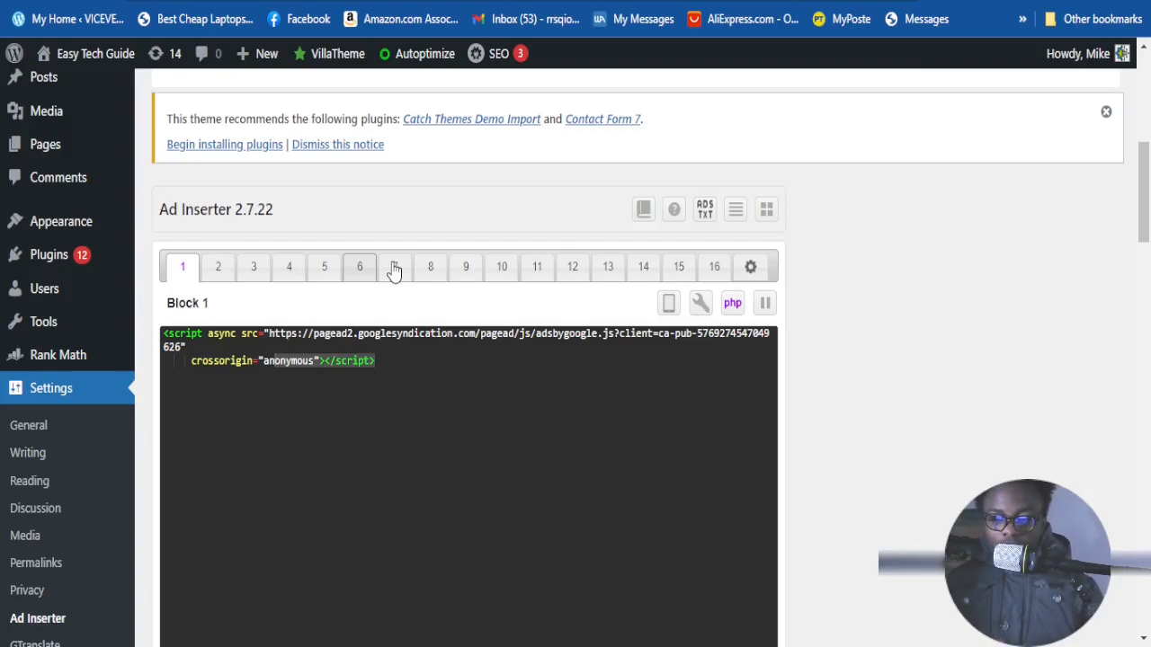
scroll(349, 260, "down", 1)
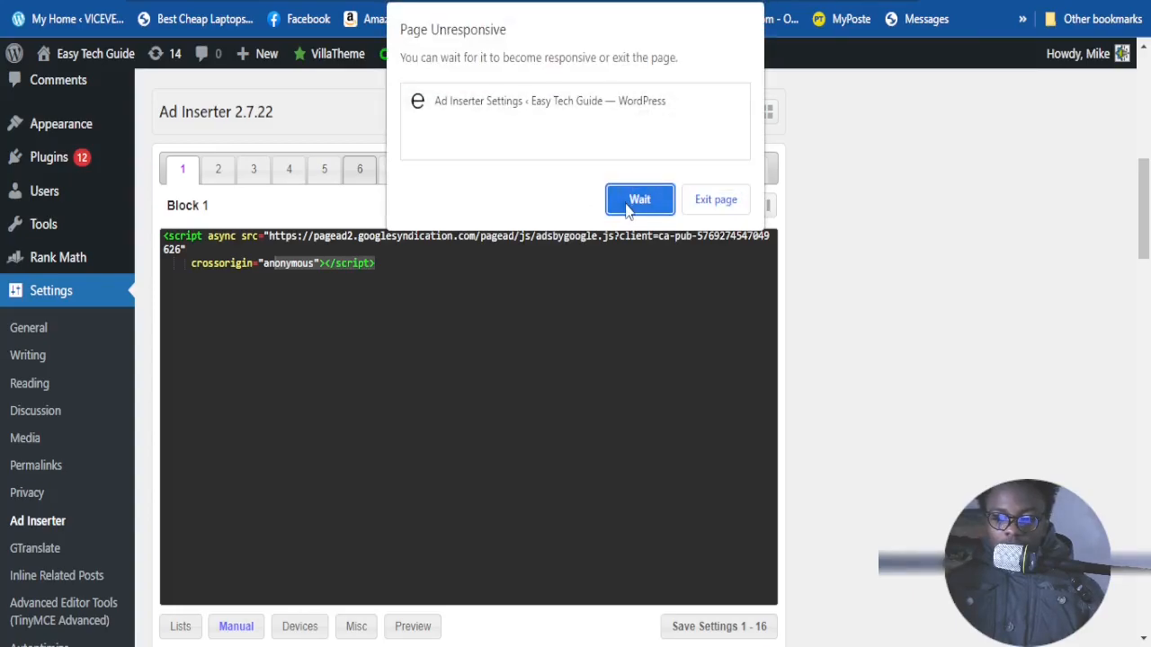
scroll(332, 195, "down", 2)
scroll(401, 216, "up", 3)
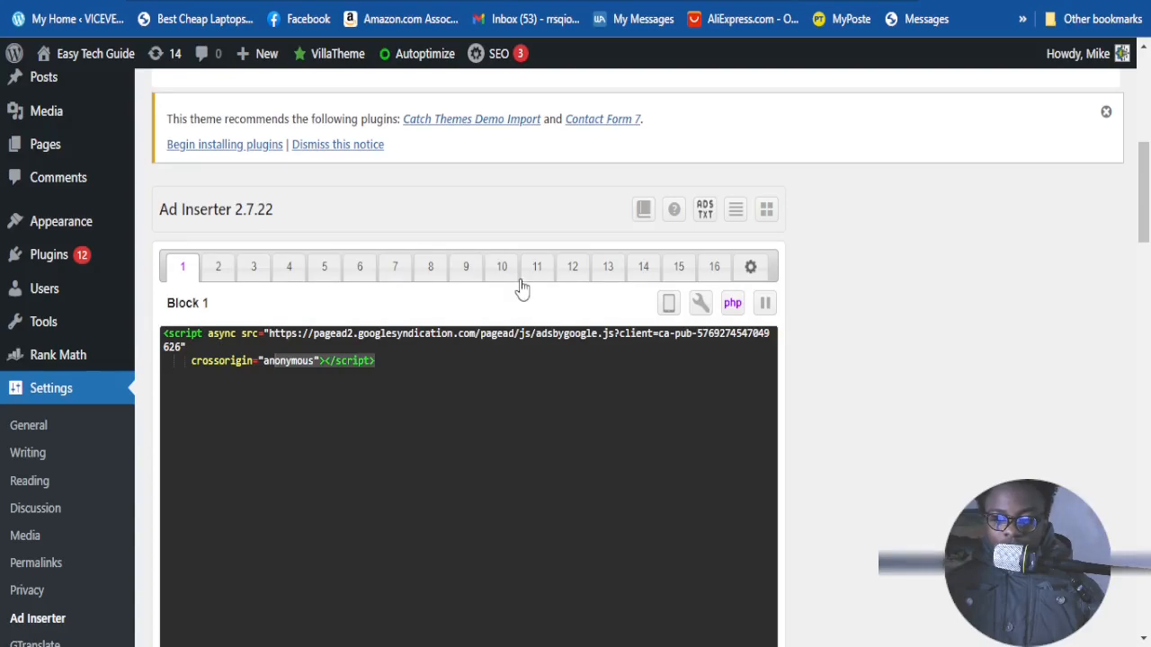
scroll(512, 302, "down", 1)
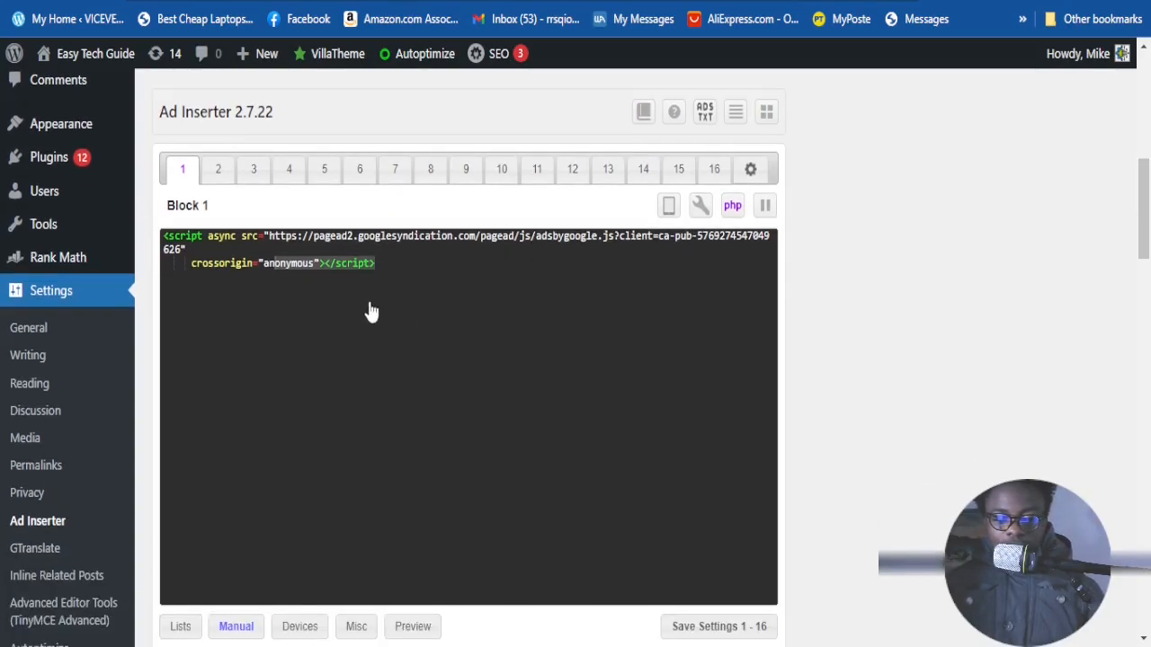
scroll(591, 250, "down", 1)
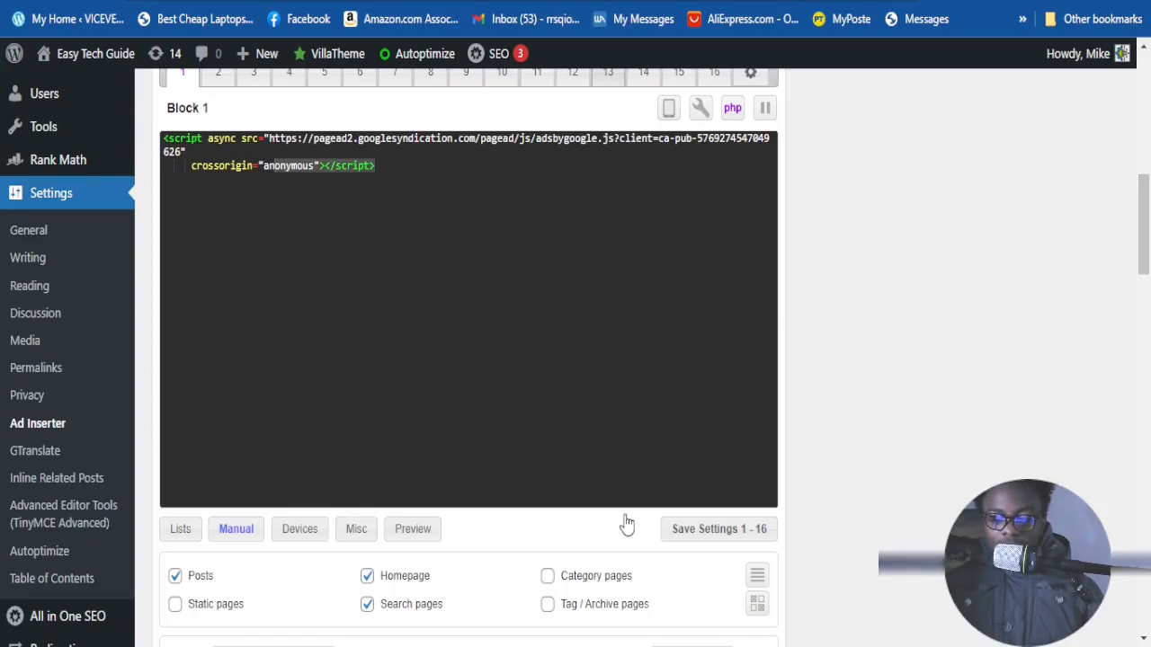
scroll(56, 151, "down", 1)
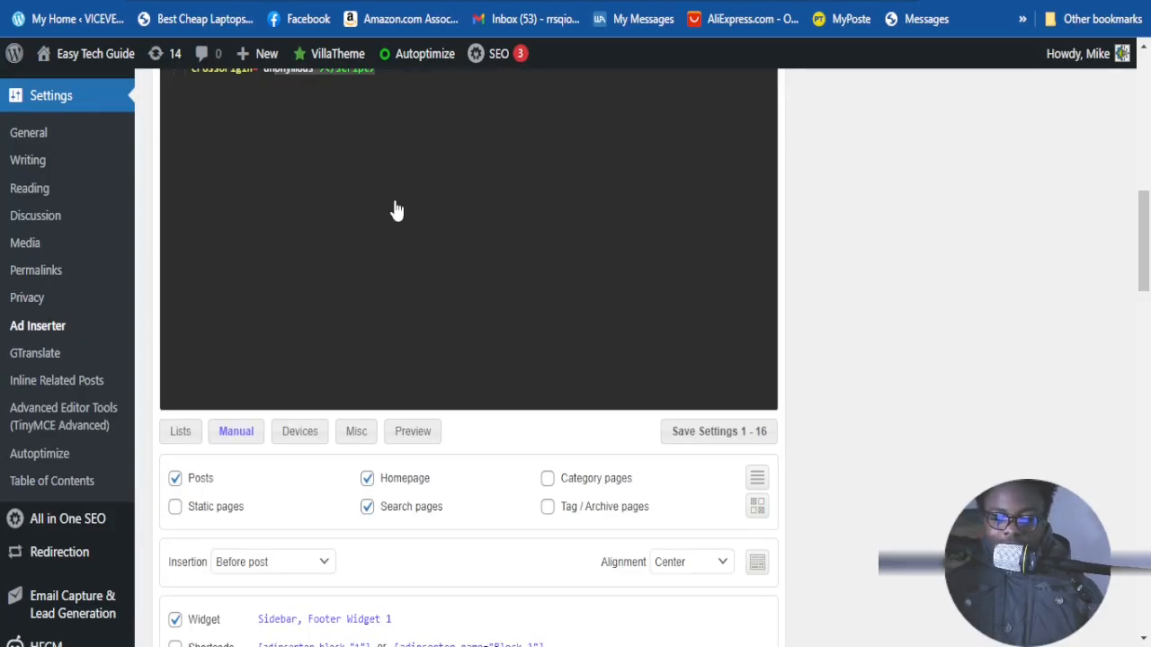
scroll(452, 199, "up", 3)
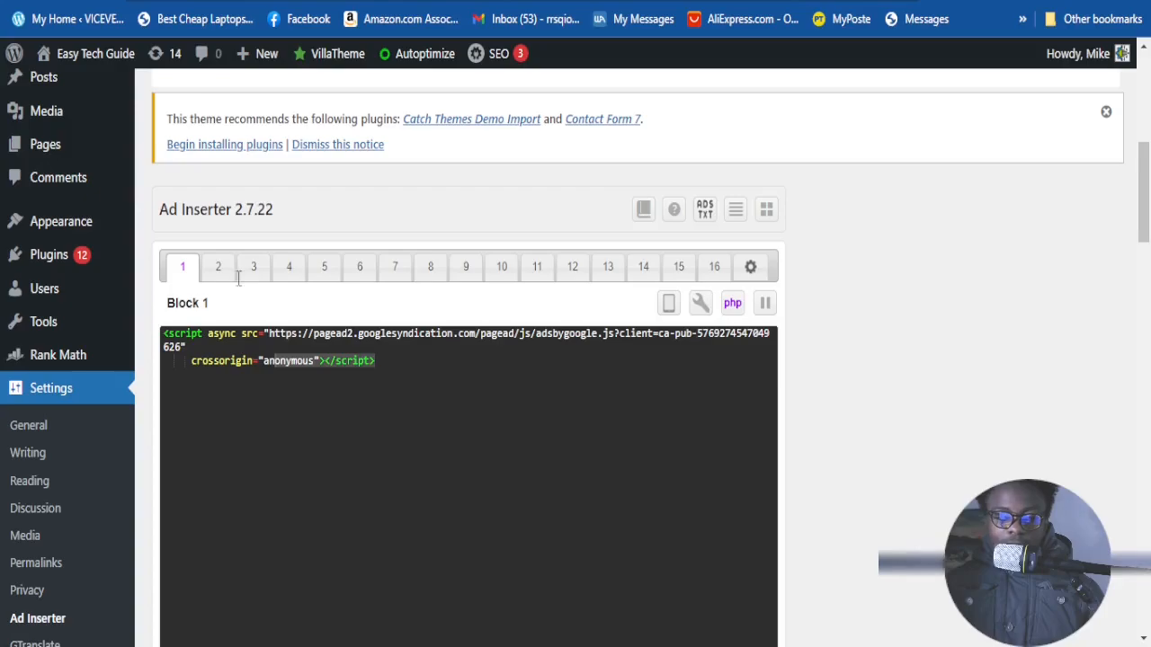
scroll(455, 265, "up", 1)
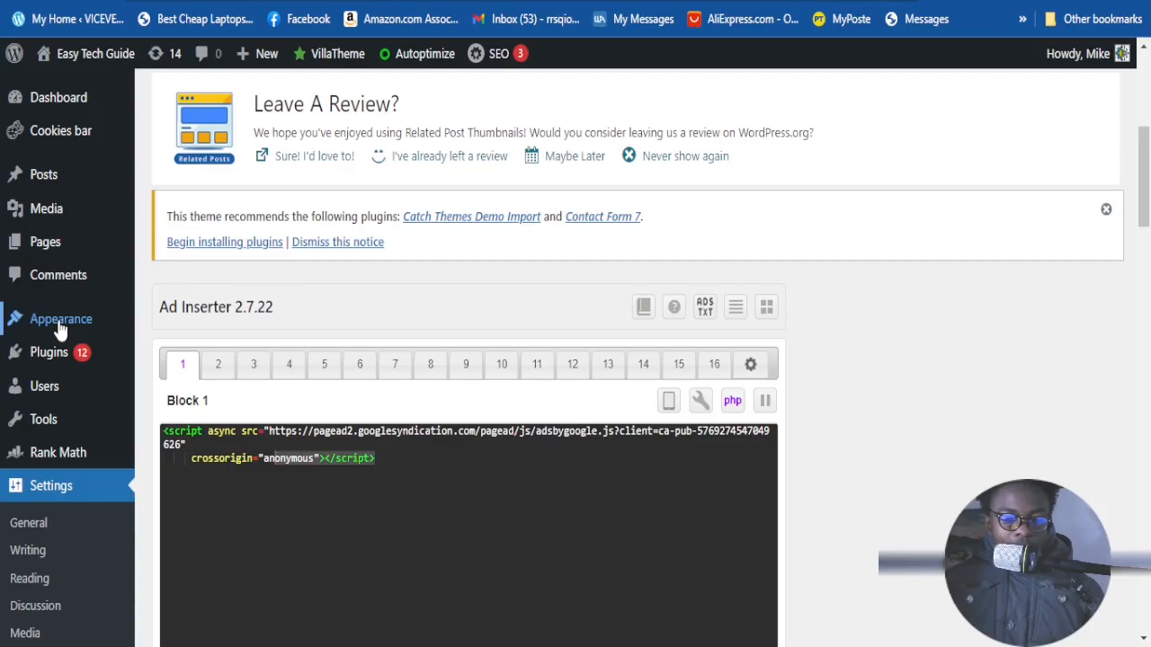
Open the Widgets page in the site's Appearance settings
mouse_move(59, 327)
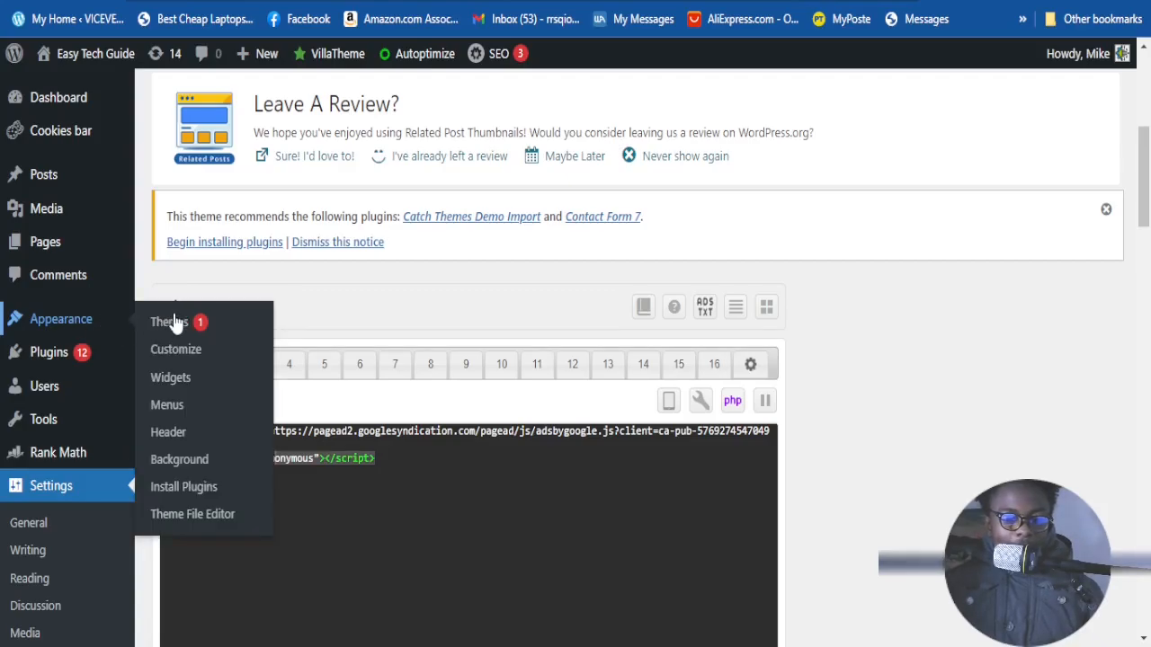
left_click(169, 389)
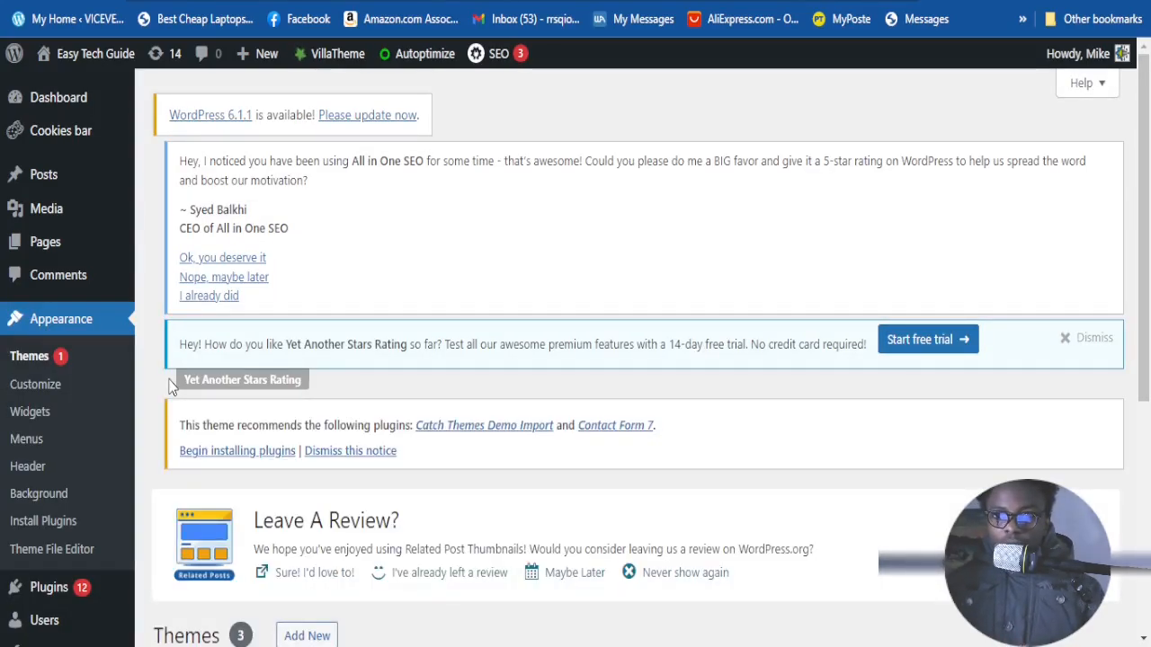
scroll(243, 368, "down", 5)
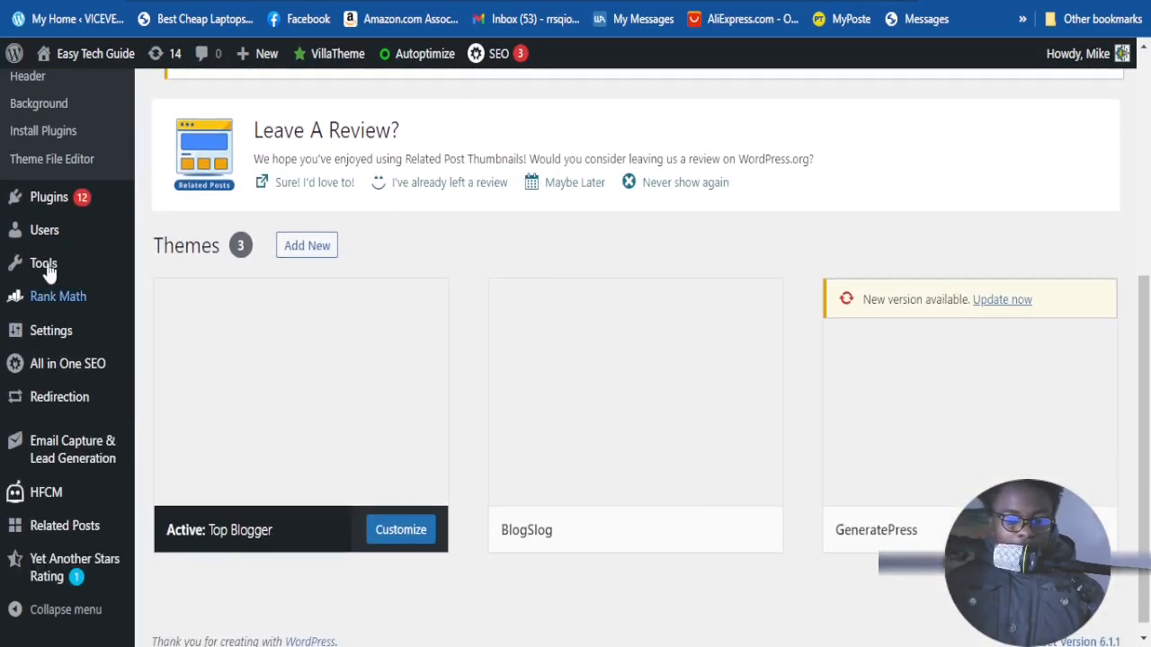
scroll(47, 269, "up", 1)
scroll(50, 314, "down", 1)
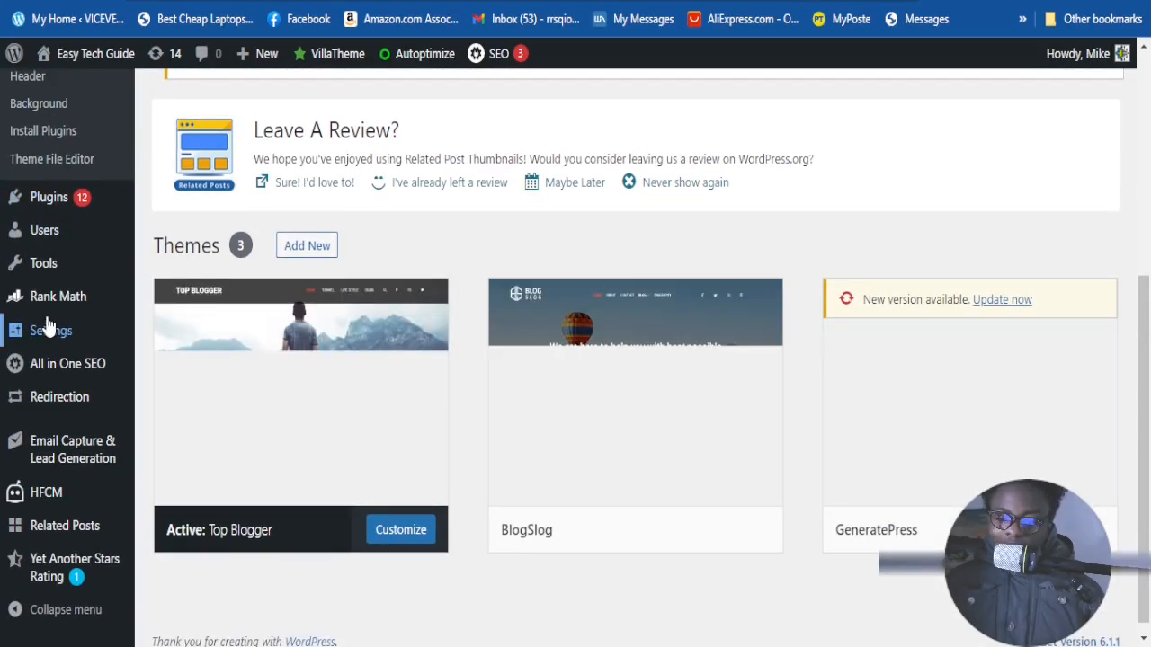
scroll(67, 341, "up", 1)
scroll(73, 395, "down", 2)
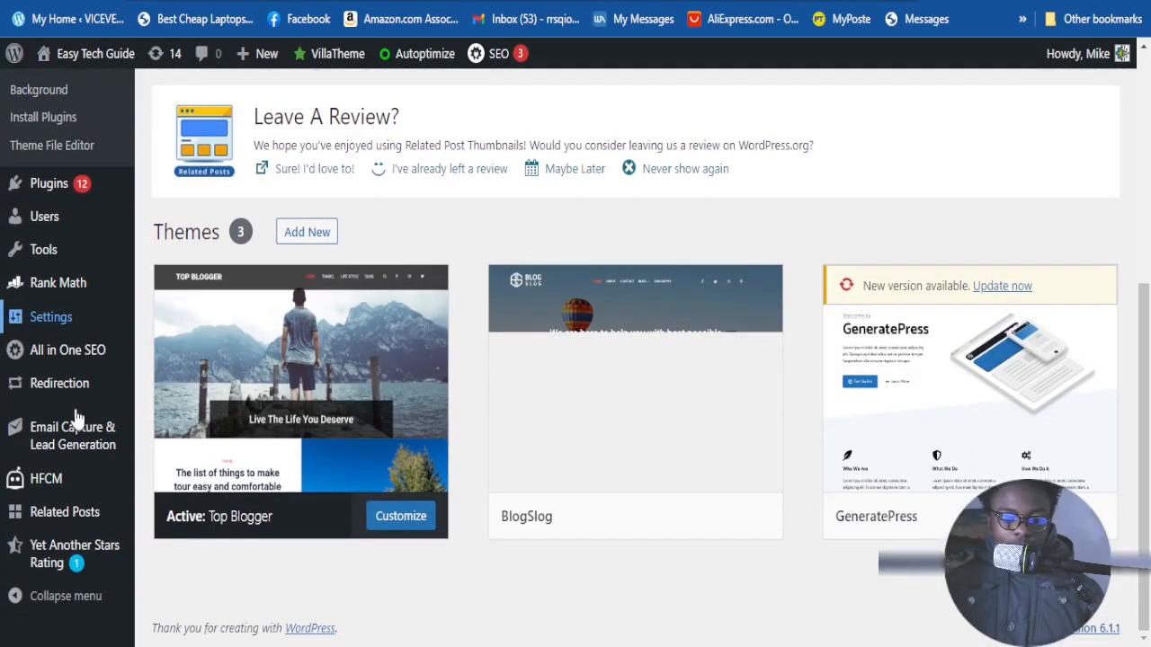
scroll(69, 387, "up", 4)
left_click(30, 332)
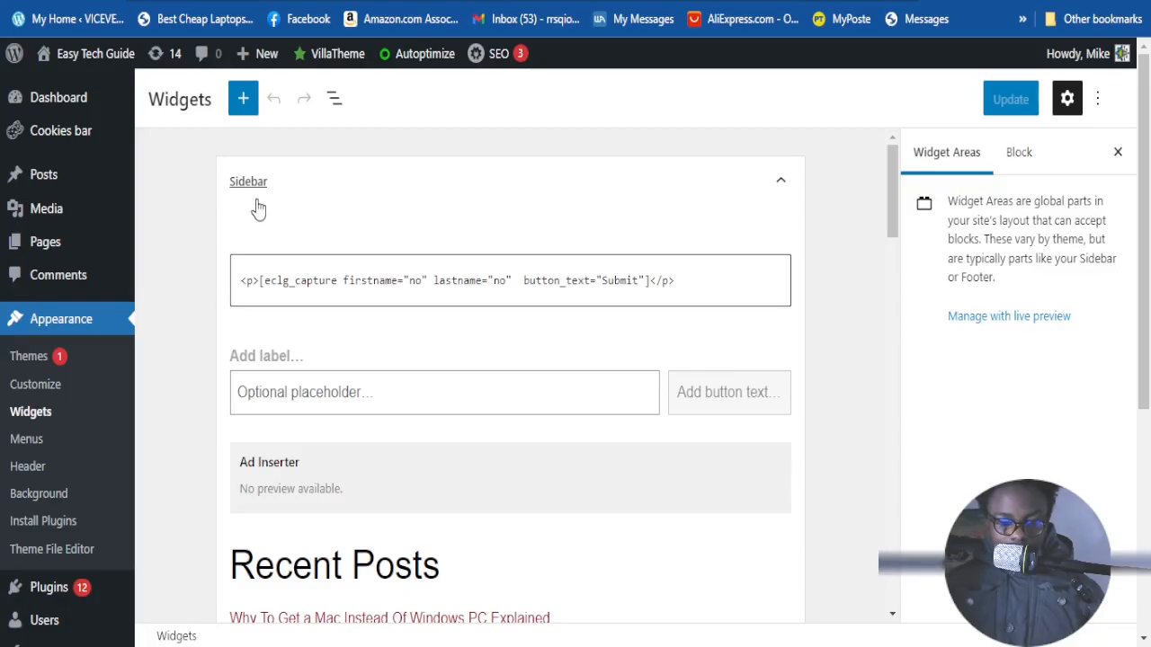
Examine the Sidebar widget area and where its existing Ad Inserter widgets sit among the other widgets
scroll(258, 208, "down", 2)
scroll(336, 241, "up", 2)
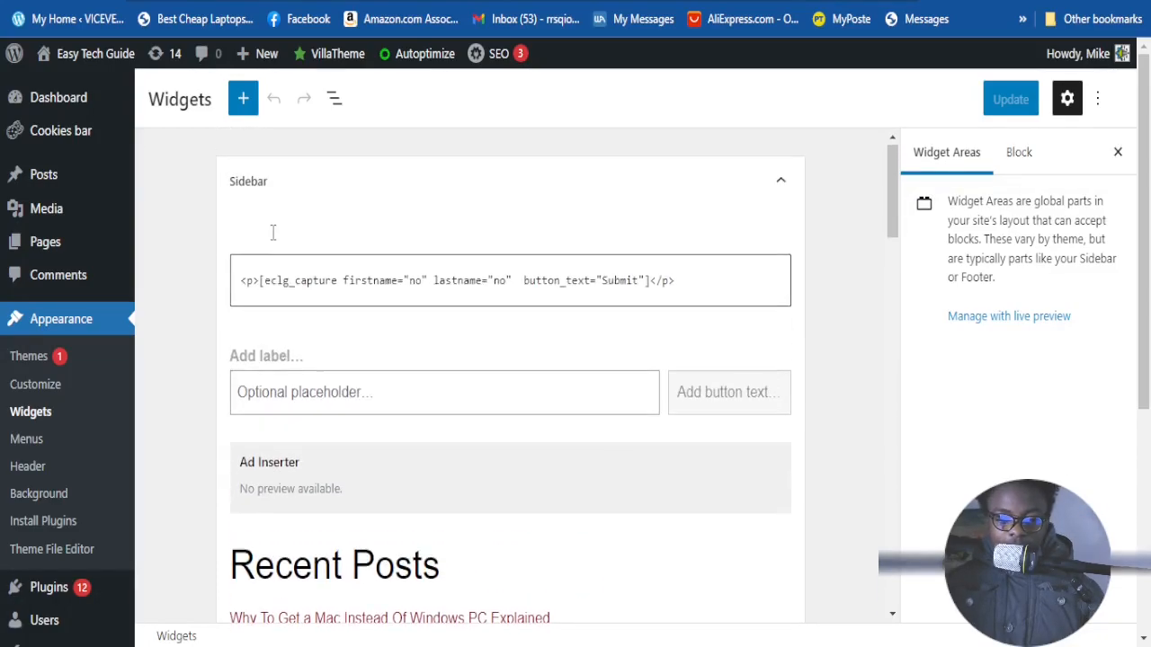
scroll(336, 324, "down", 1)
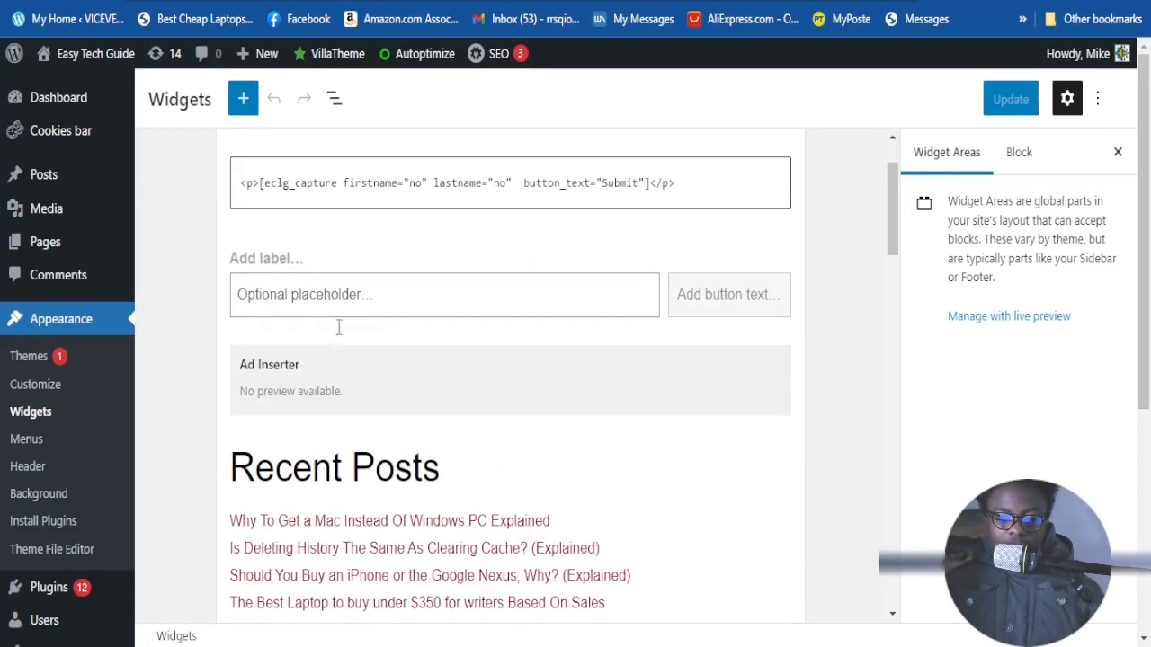
scroll(274, 198, "up", 1)
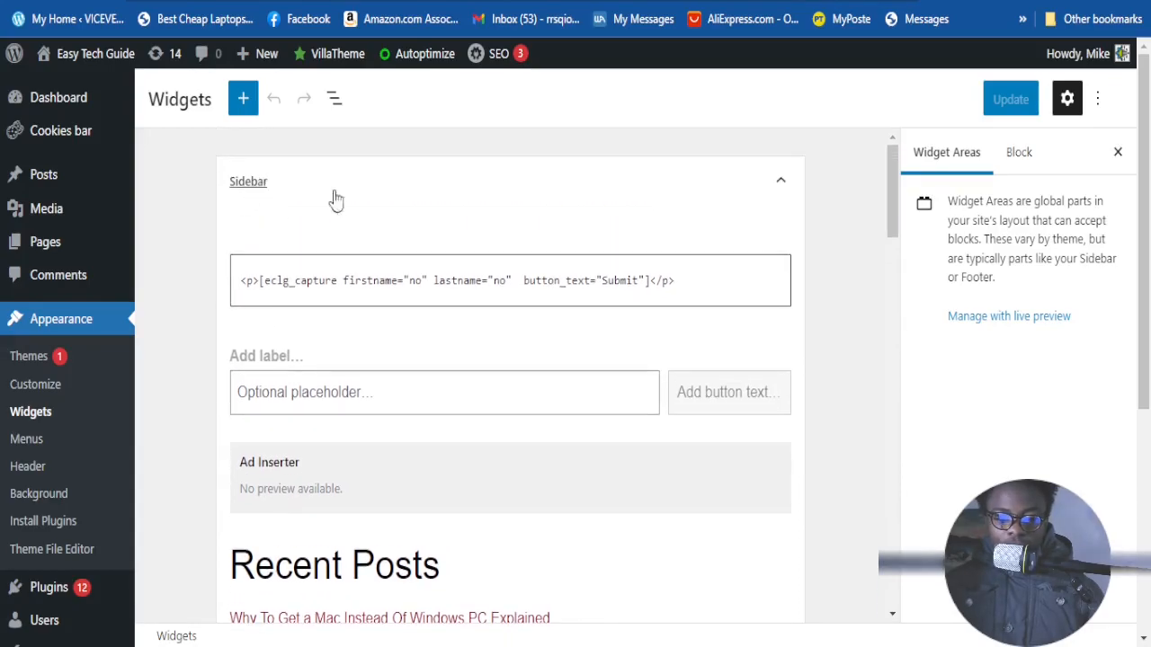
scroll(358, 266, "down", 1)
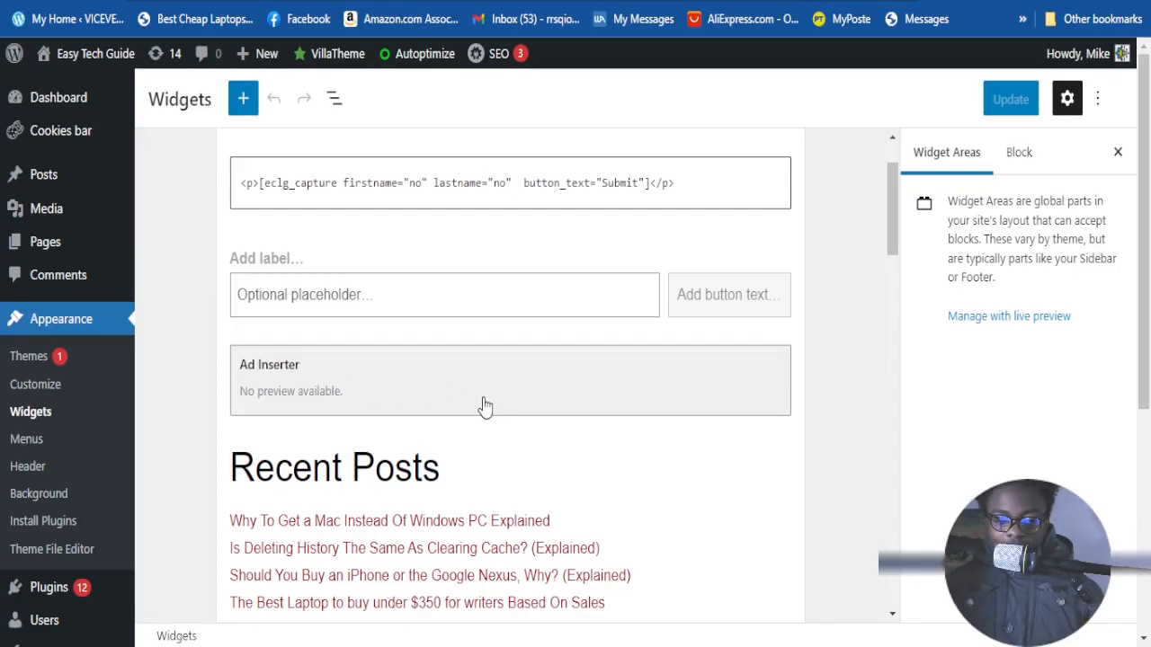
scroll(484, 406, "down", 5)
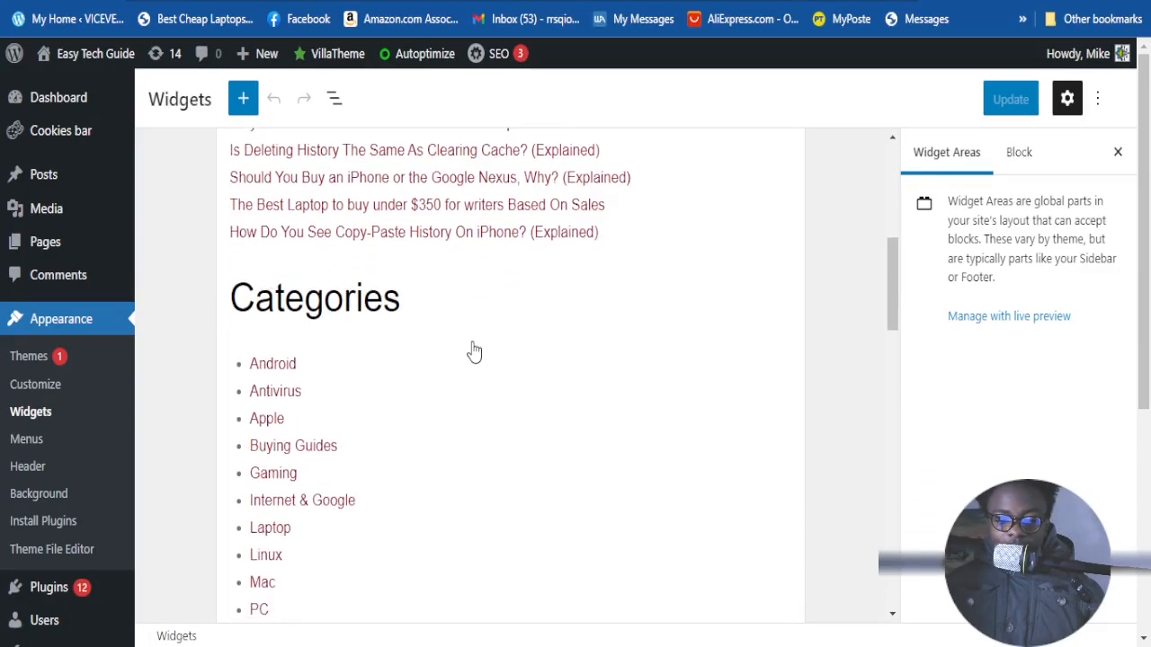
scroll(472, 346, "down", 4)
scroll(431, 386, "up", 2)
scroll(392, 396, "down", 2)
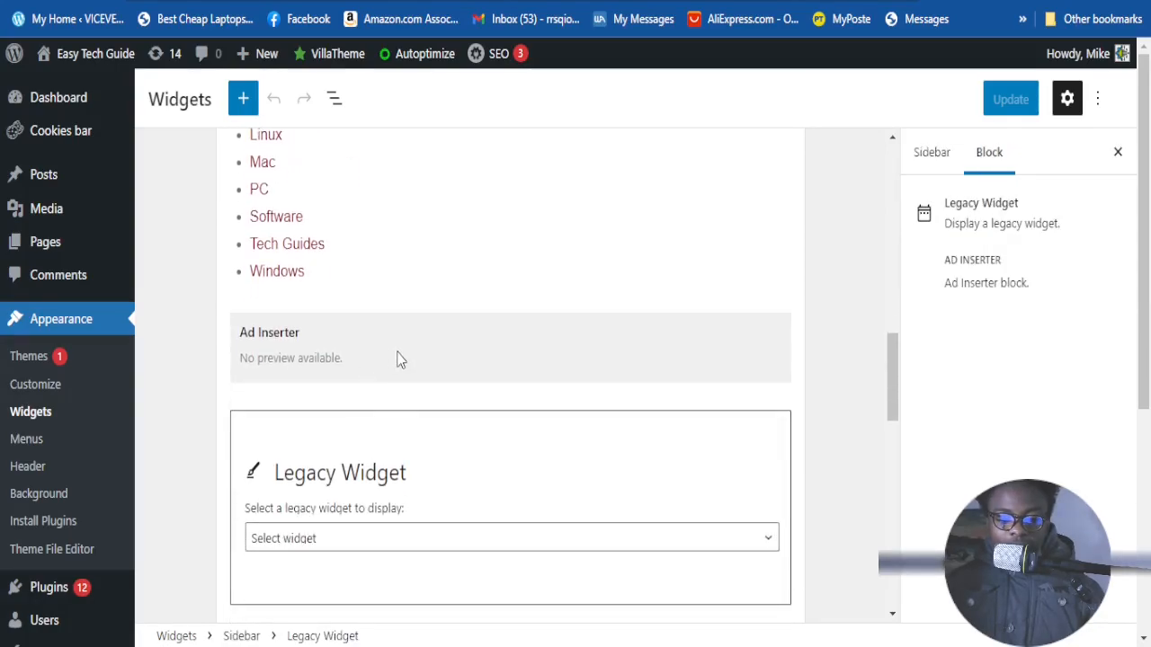
Find Ad Inserter by searching for "AD" and add it as a new widget at the end of the Sidebar area
scroll(441, 360, "down", 6)
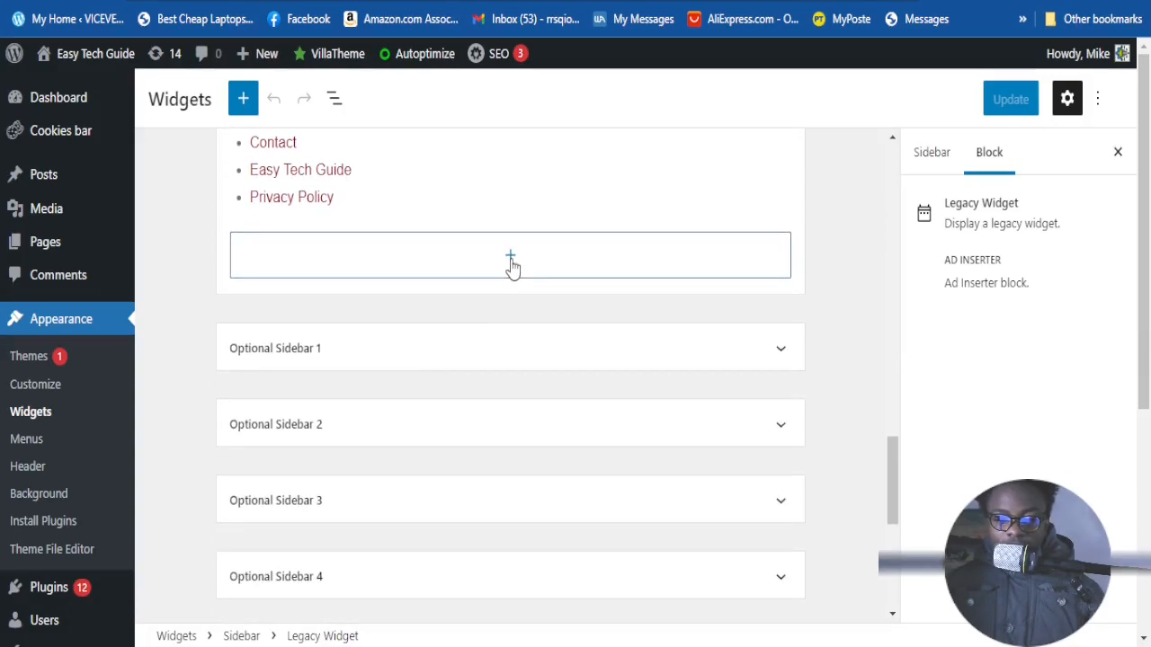
key("Tab")
key("Return")
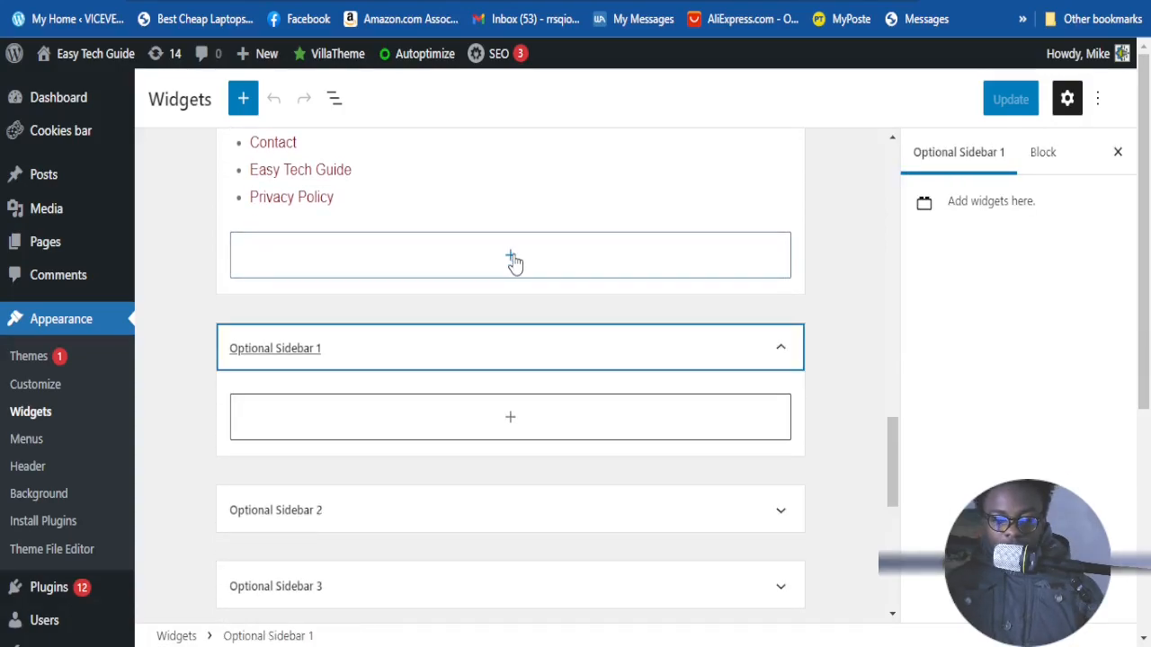
left_click(512, 263)
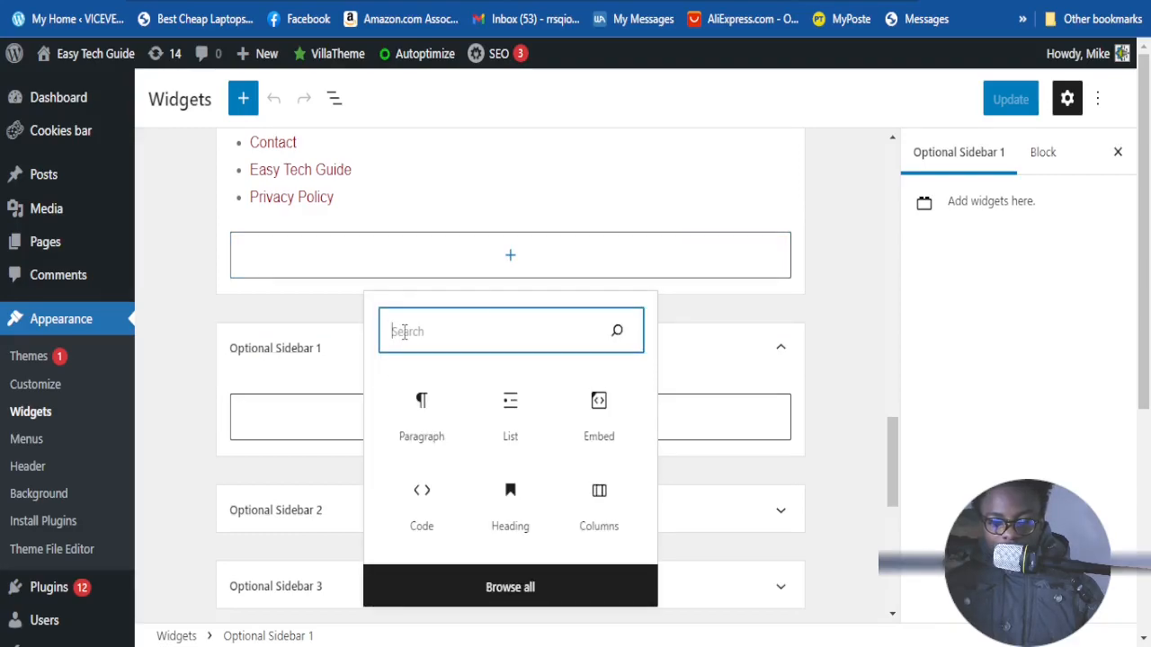
type("Ad")
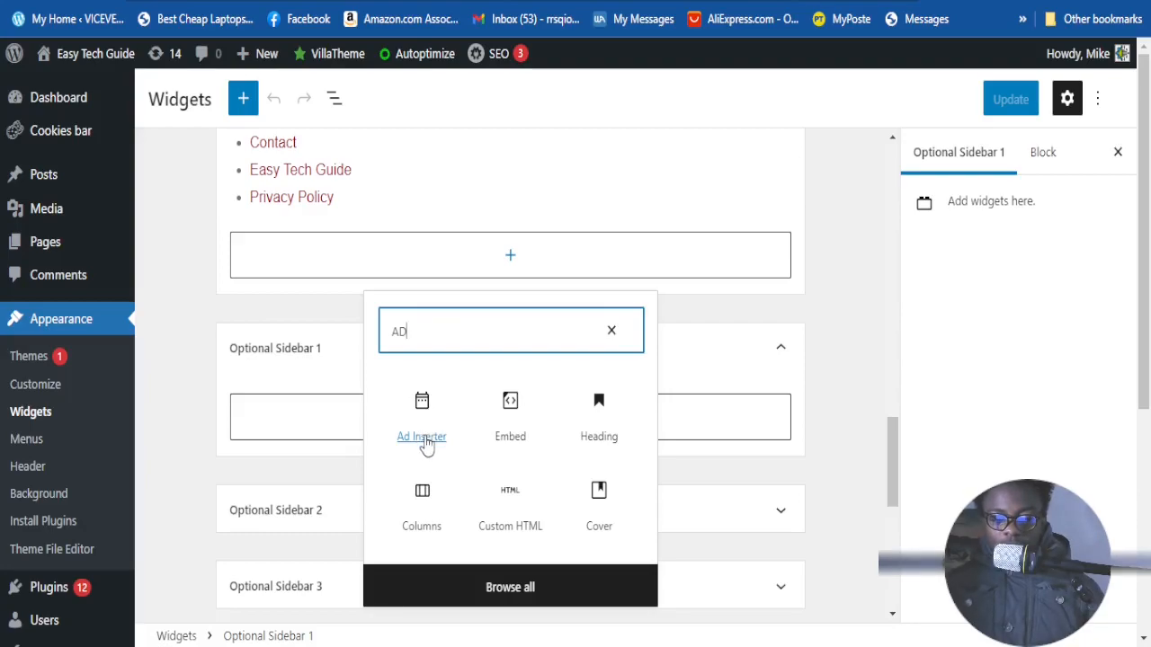
left_click(423, 438)
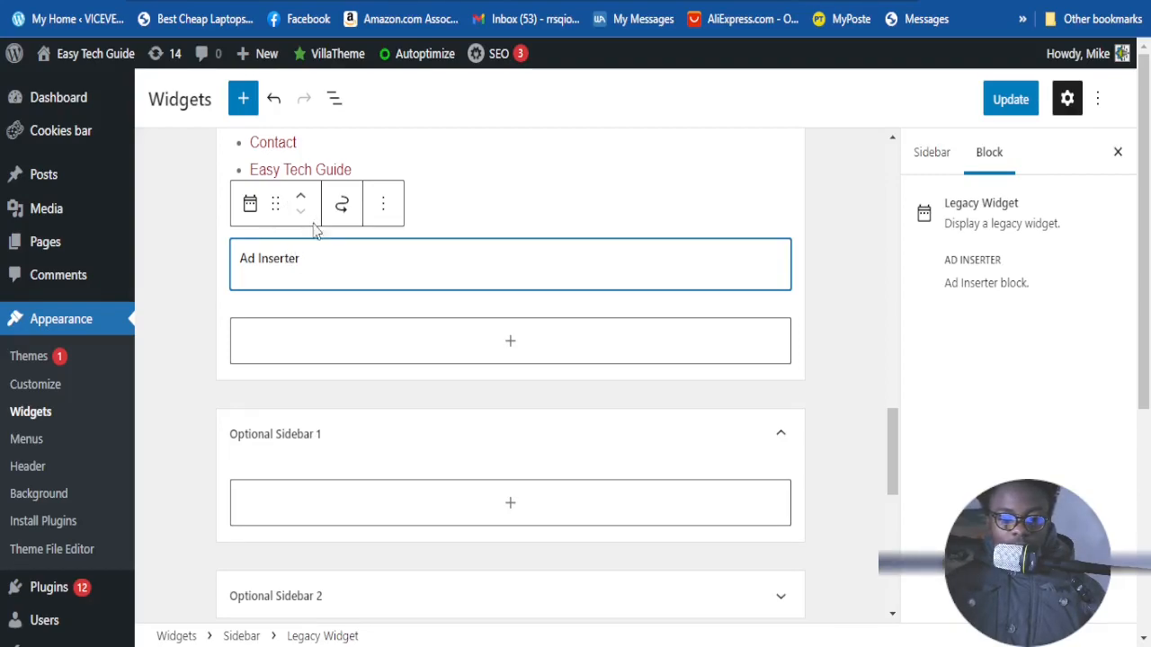
Set the new Ad Inserter widget's block to "15 - Block 15"
left_click(316, 261)
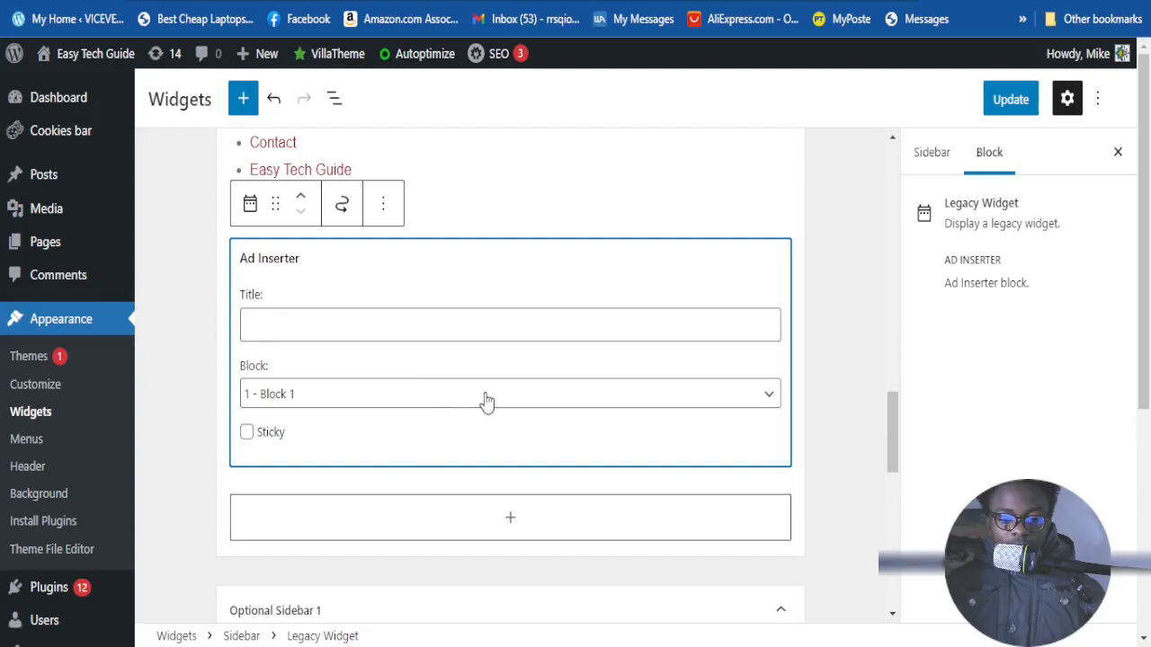
left_click(713, 407)
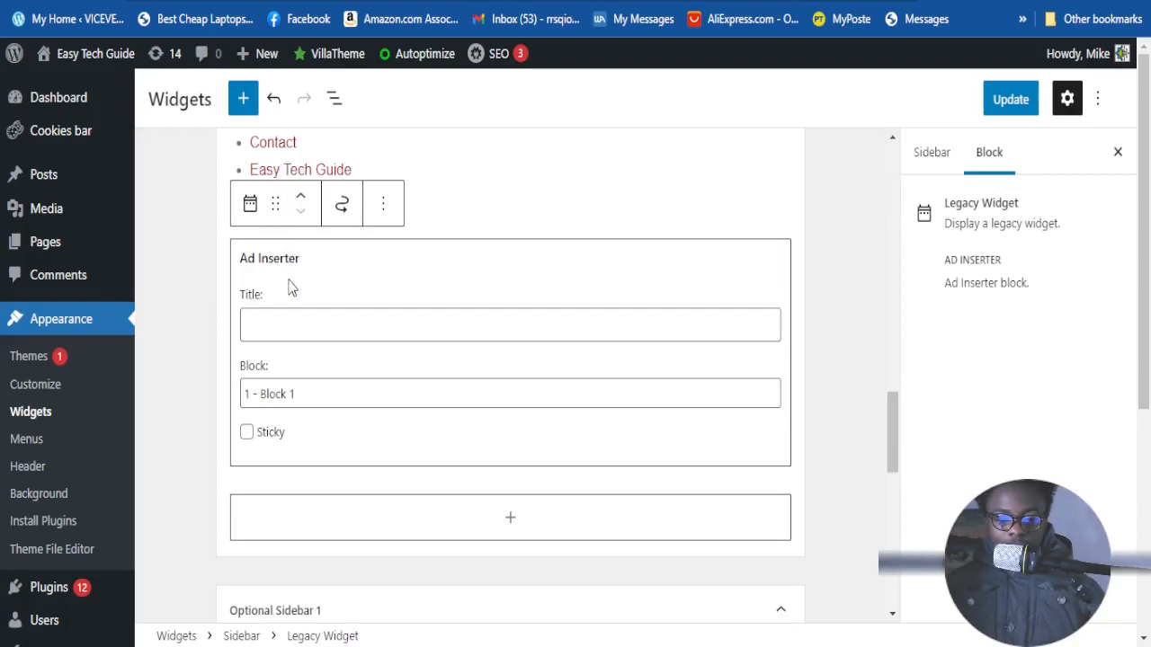
type("15")
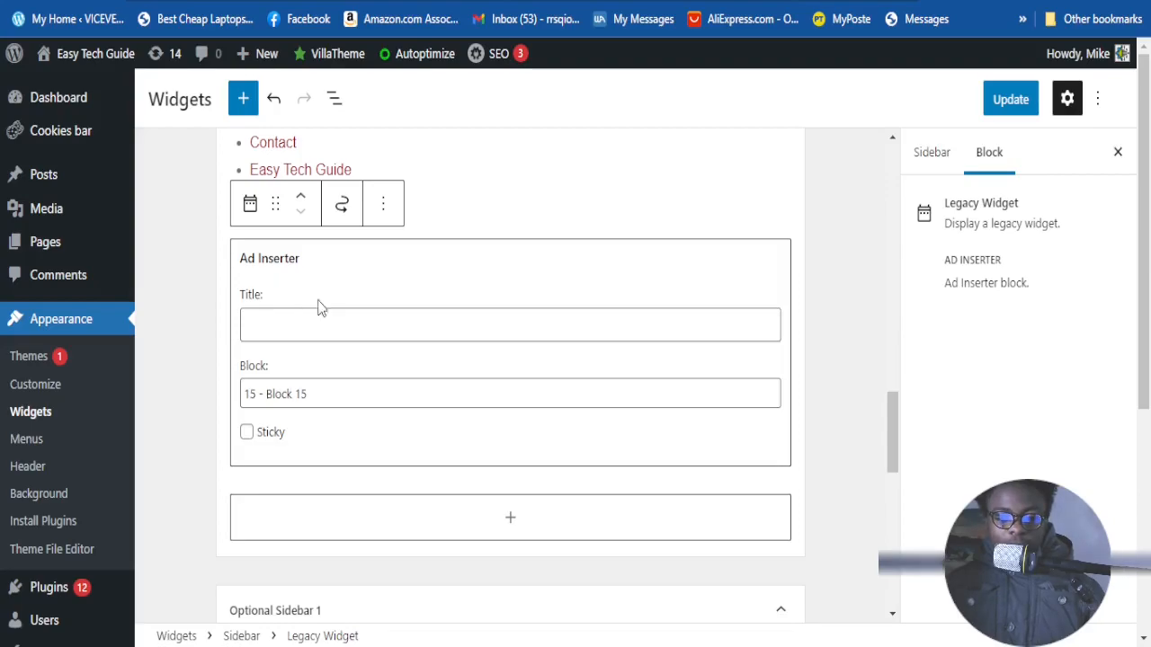
Examine the optional sidebar and footer widget areas listed below the Sidebar as possible ad locations
scroll(435, 483, "down", 2)
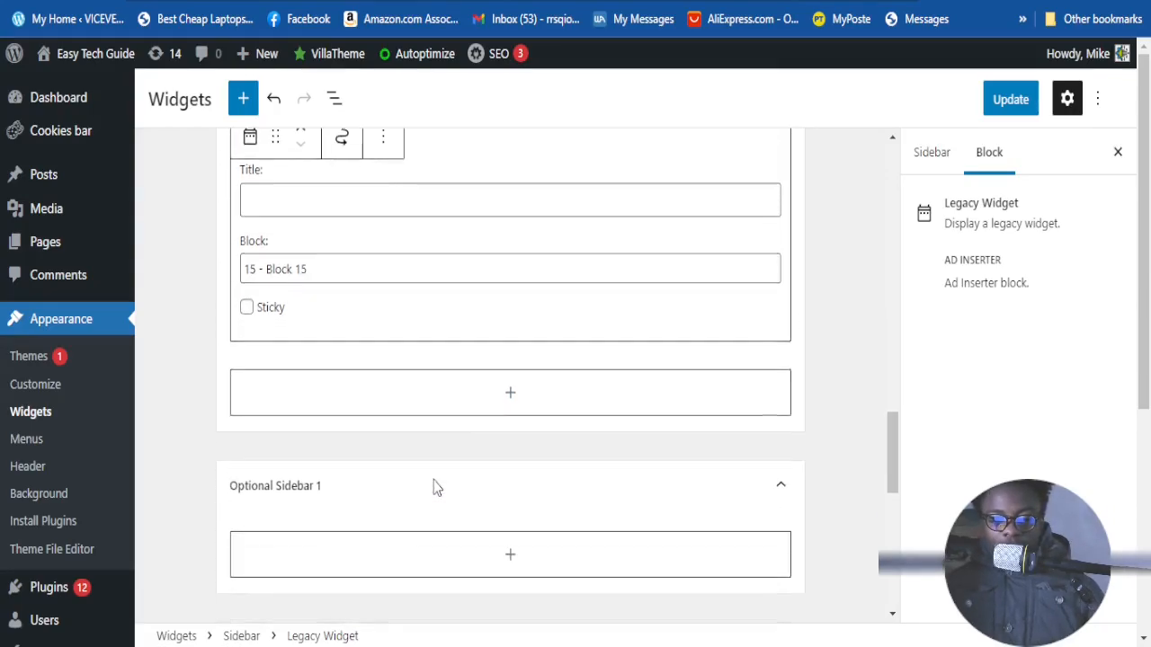
scroll(428, 486, "down", 1)
scroll(485, 365, "down", 1)
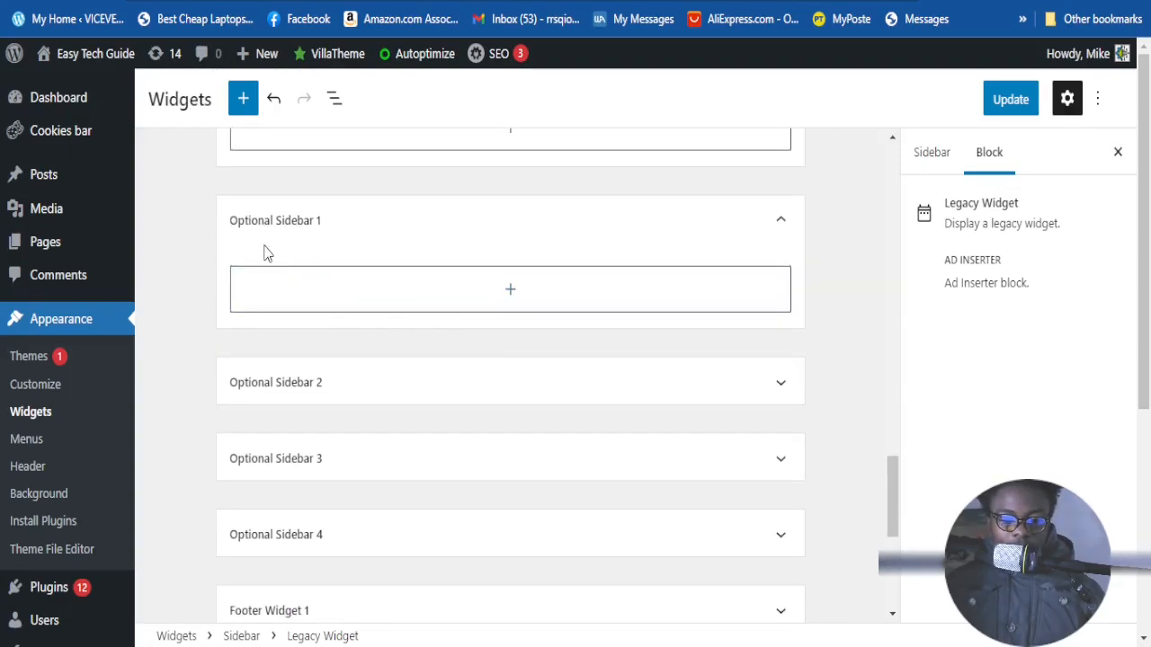
scroll(486, 310, "down", 1)
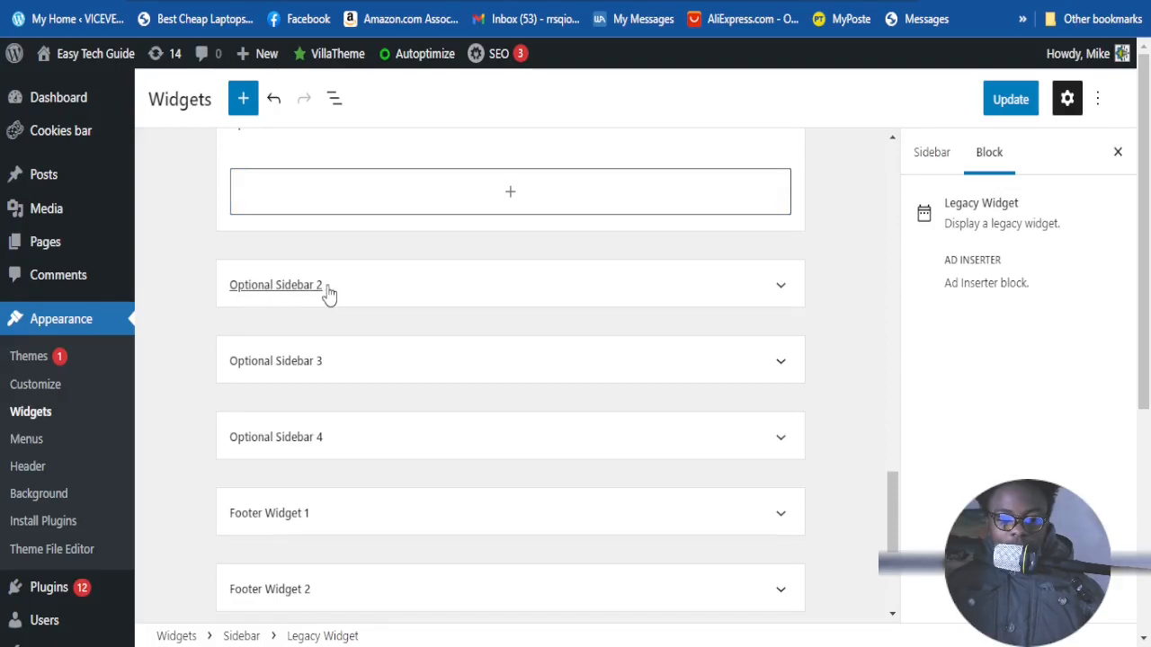
scroll(333, 288, "up", 3)
scroll(359, 329, "down", 3)
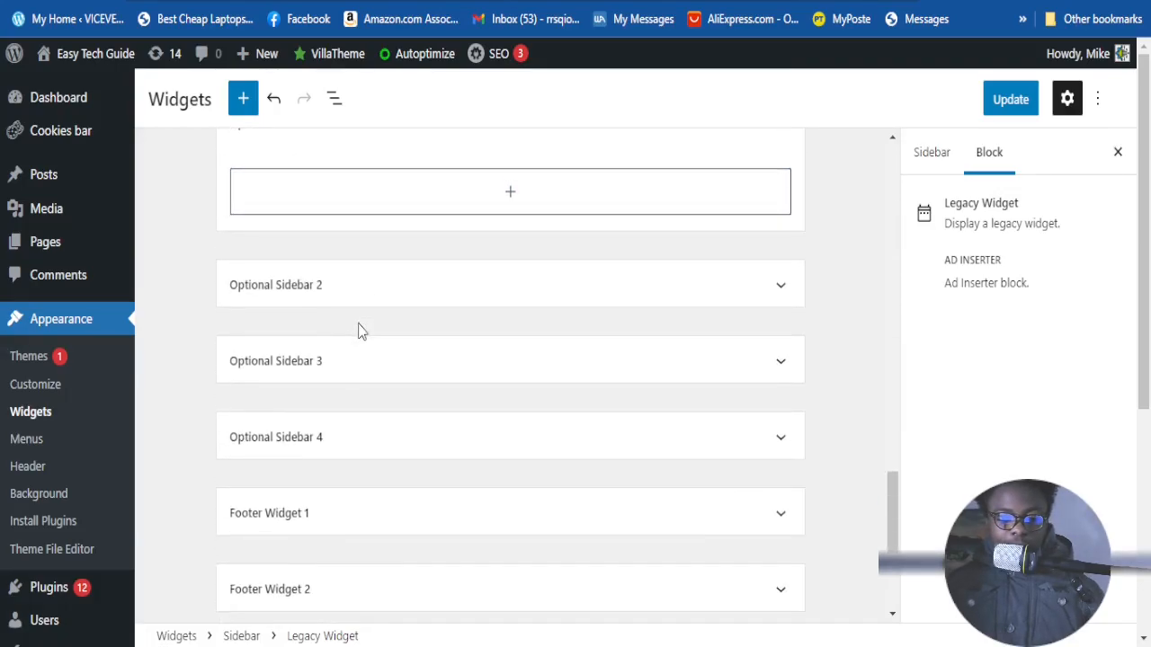
scroll(303, 365, "down", 1)
scroll(336, 311, "down", 2)
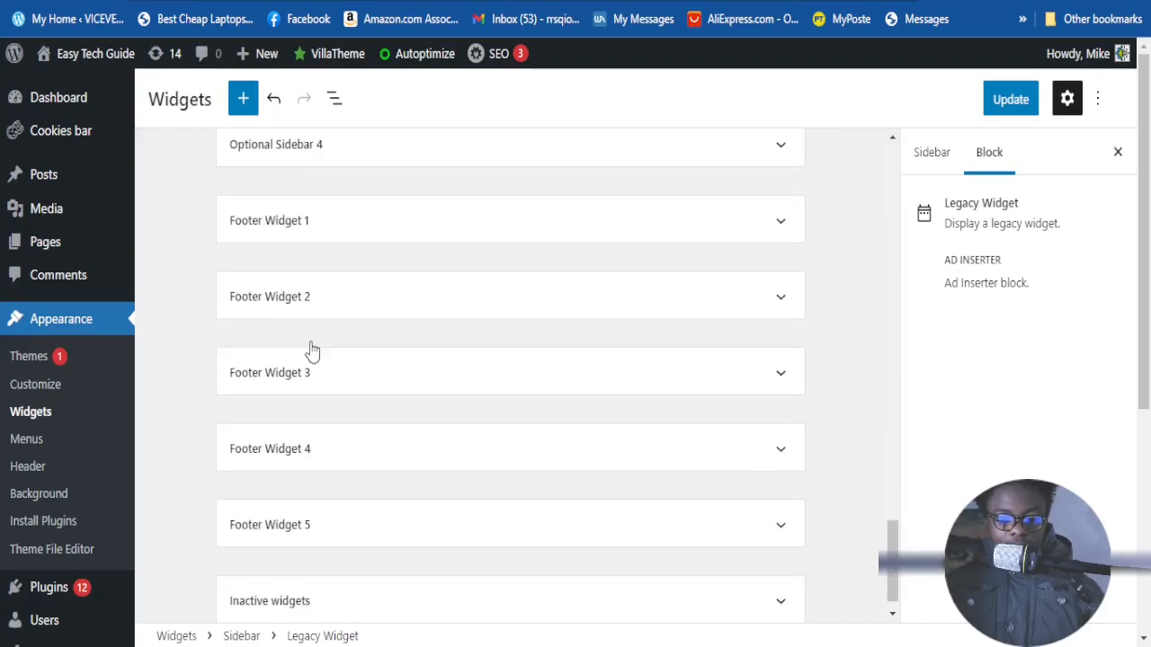
scroll(314, 327, "down", 1)
scroll(278, 321, "up", 2)
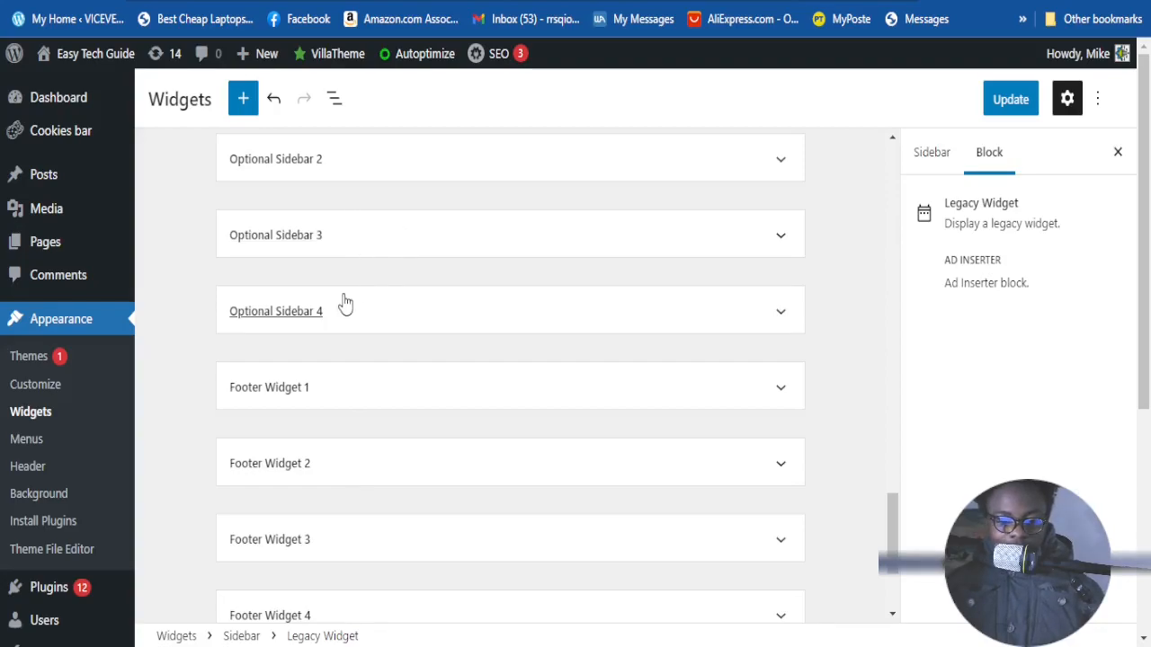
scroll(297, 310, "down", 1)
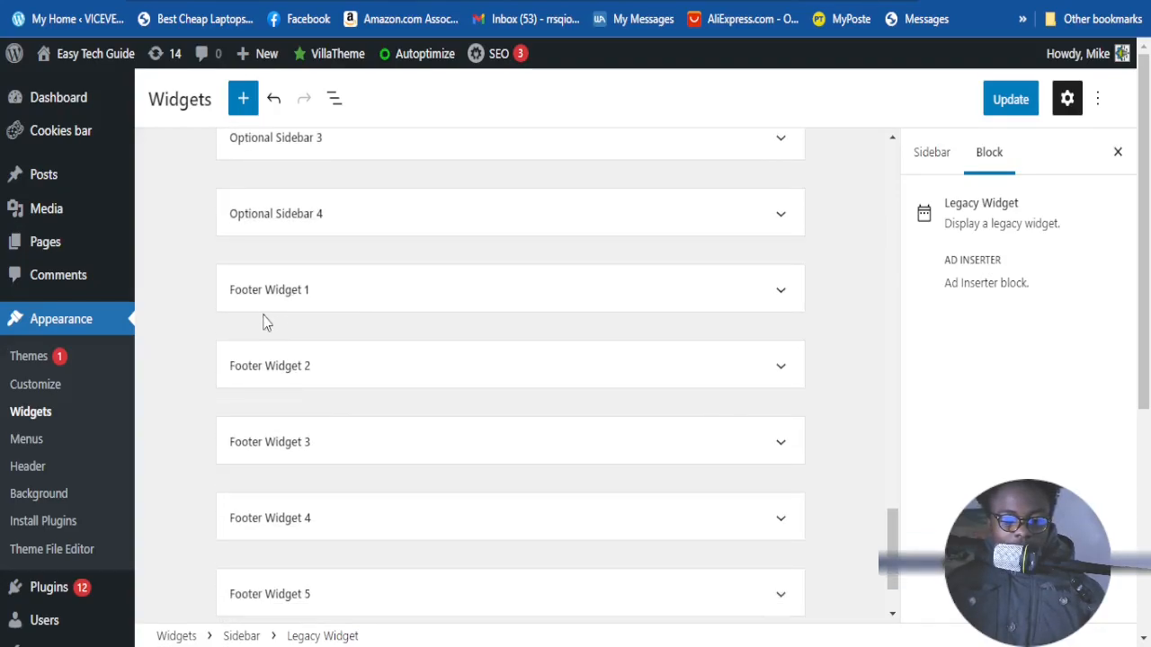
scroll(265, 319, "down", 1)
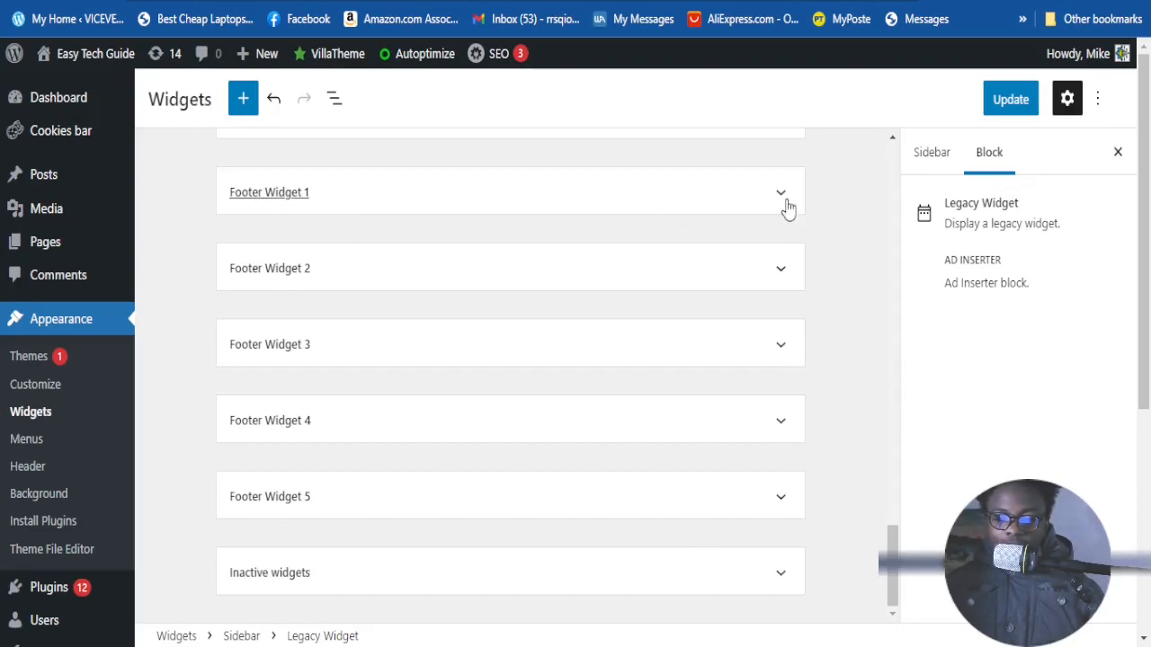
Expand Footer Widget 1, search the blocks for "AD" and add another Ad Inserter widget below the existing one
left_click(691, 207)
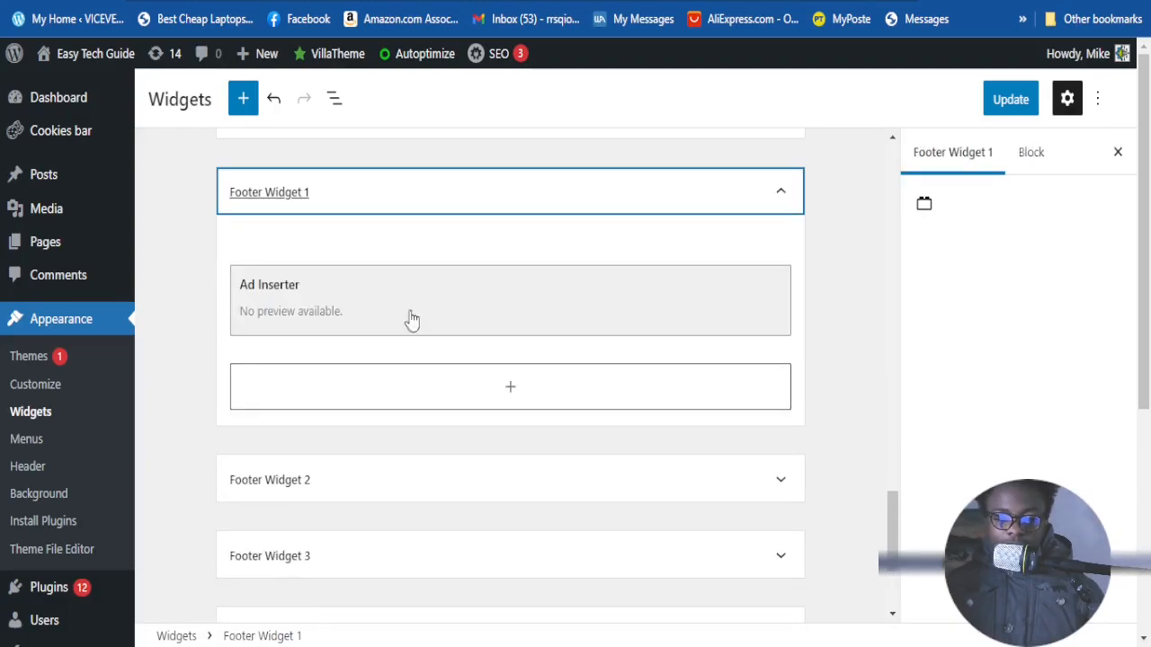
left_click(509, 387)
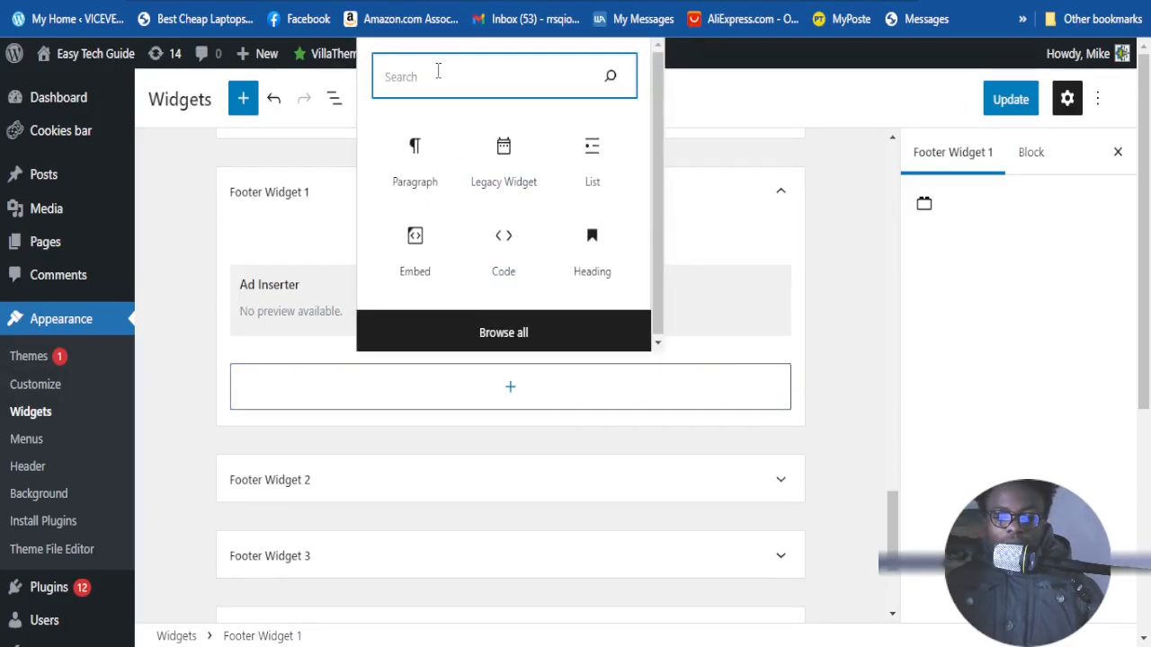
type("D")
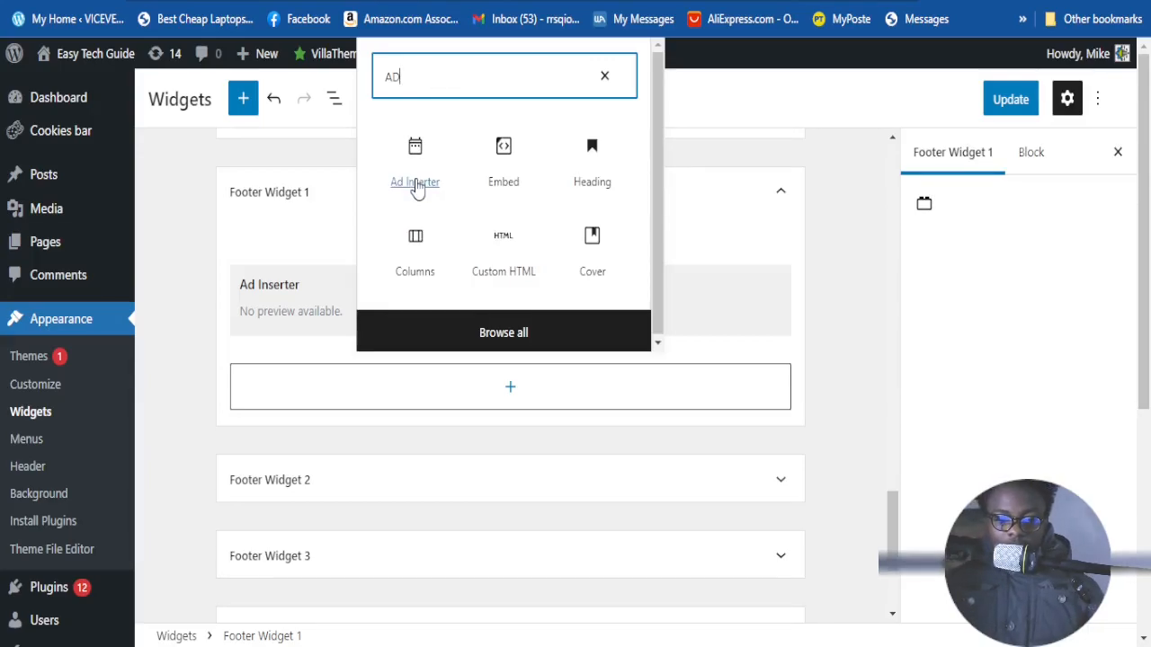
left_click(415, 189)
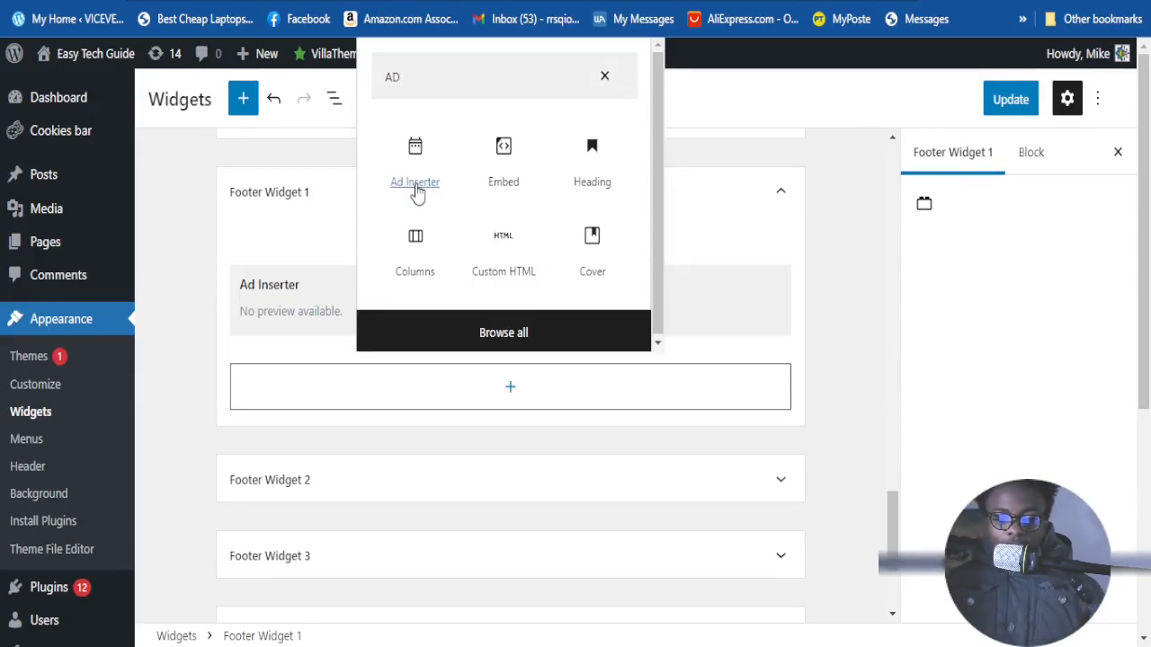
left_click(415, 189)
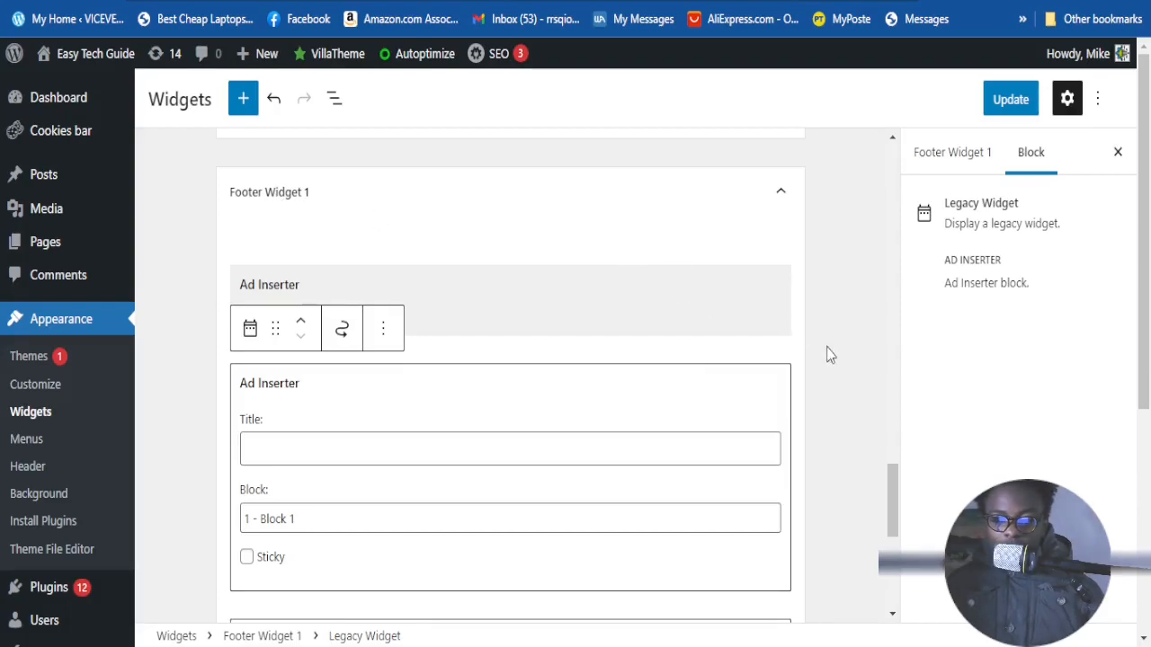
scroll(532, 404, "down", 5)
left_click(514, 411)
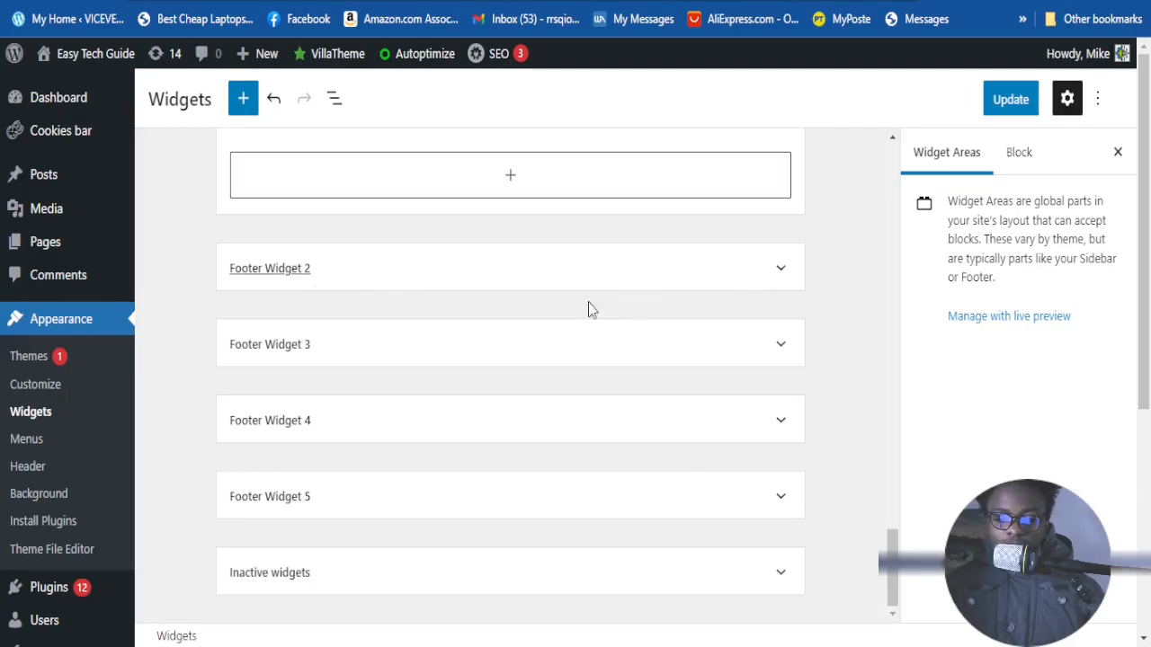
Review the widget areas from the footer areas and Inactive widgets back up to the start of the Sidebar area
scroll(520, 370, "down", 5)
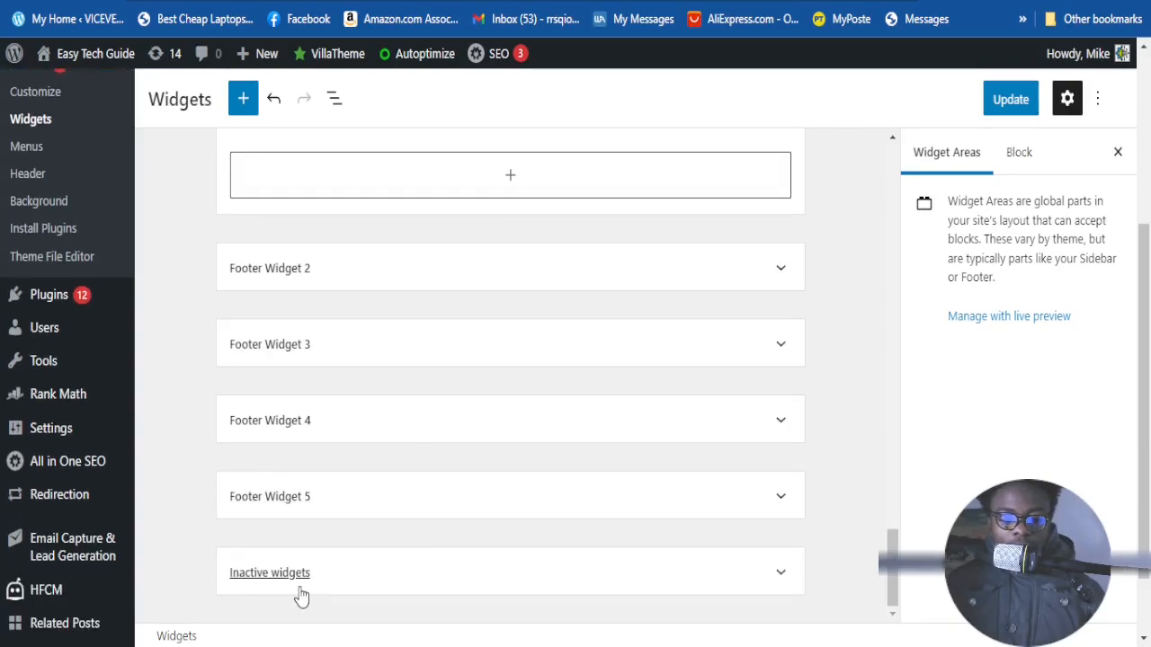
scroll(413, 583, "up", 1)
scroll(411, 582, "up", 3)
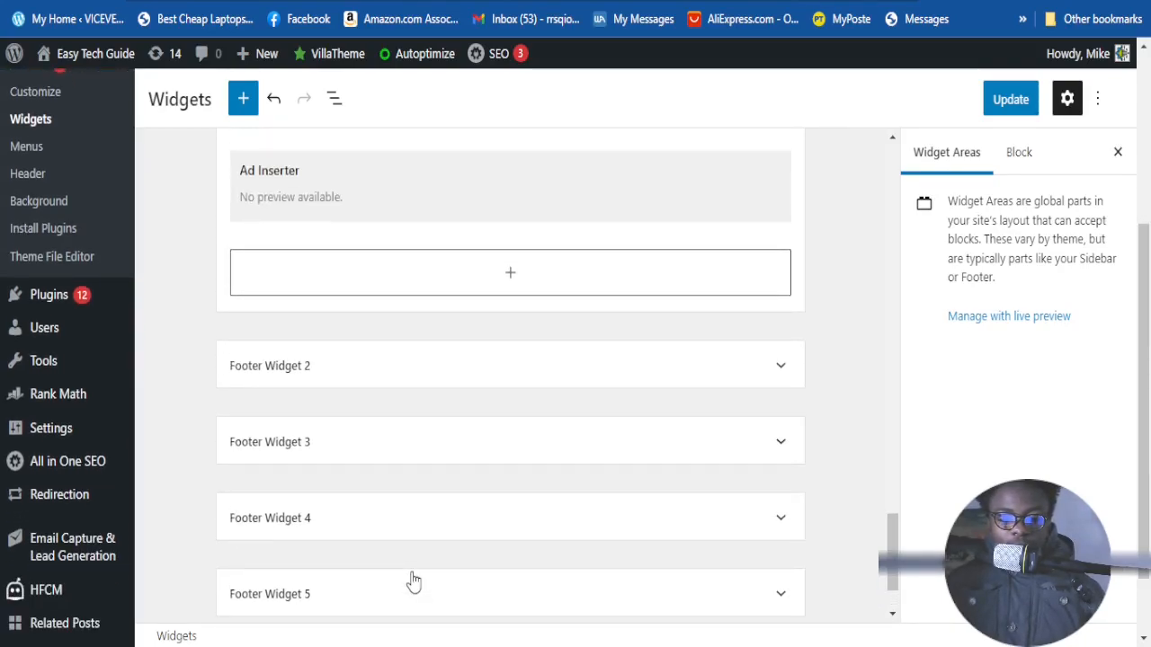
scroll(414, 580, "down", 3)
scroll(418, 577, "up", 8)
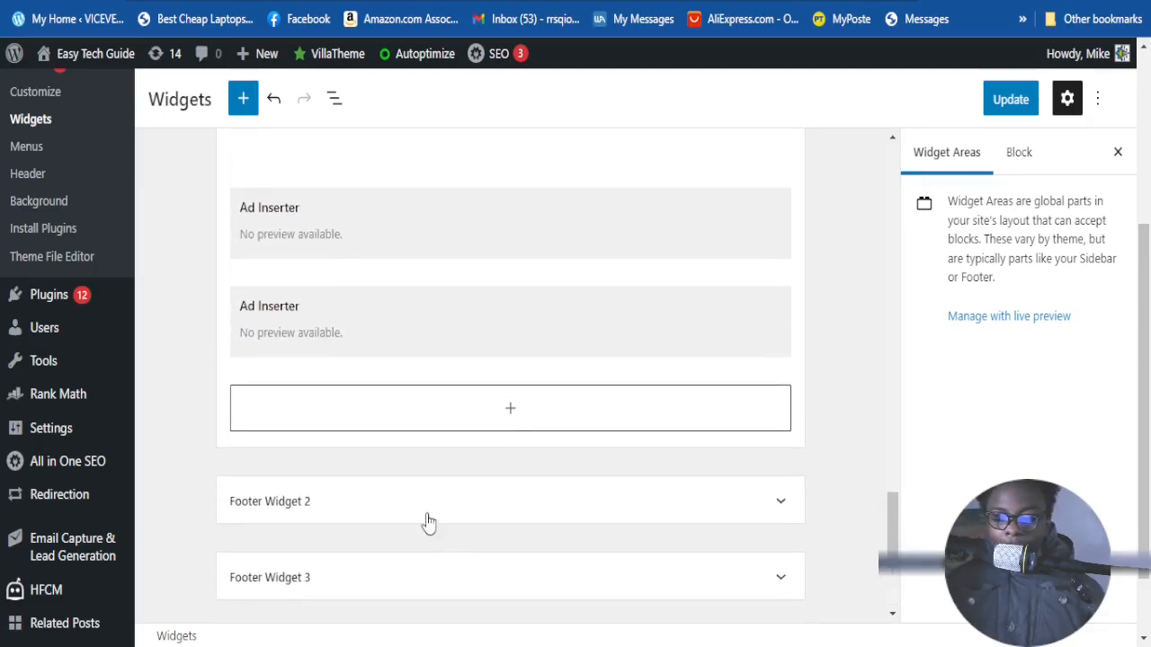
scroll(456, 420, "up", 1)
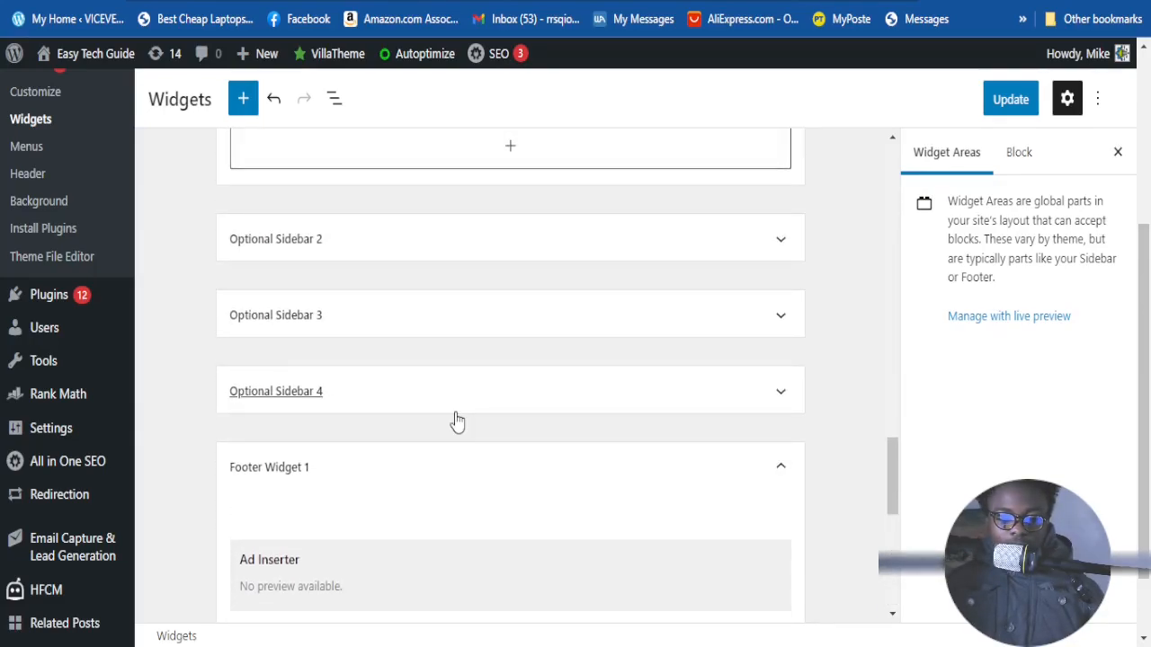
scroll(457, 420, "up", 5)
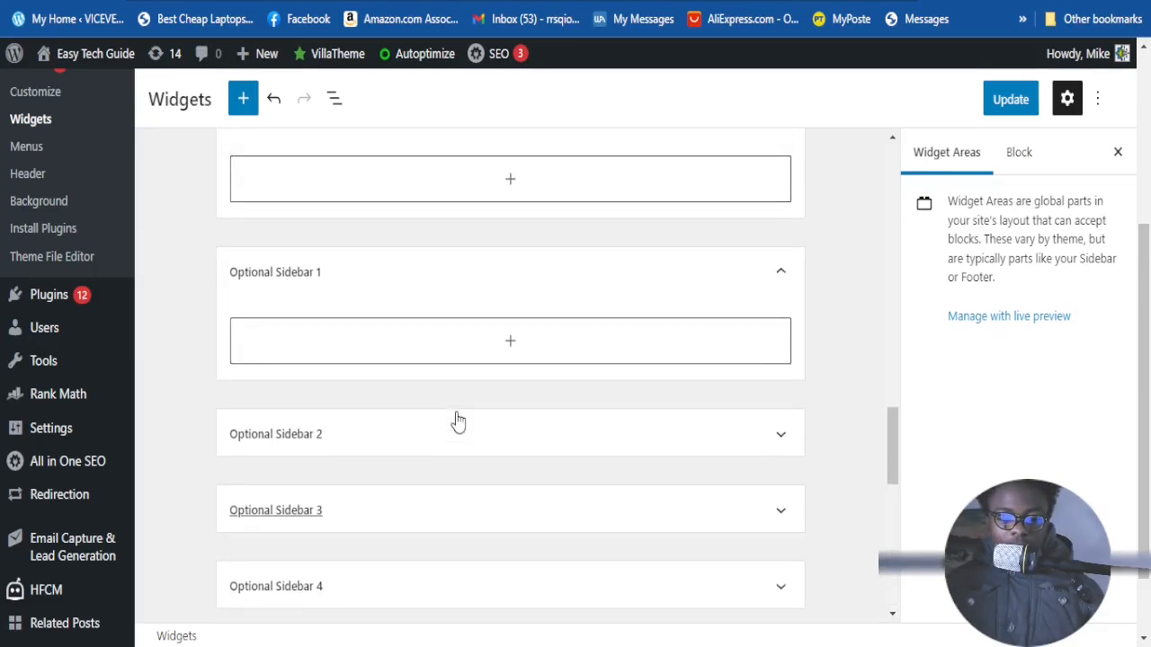
scroll(457, 420, "up", 5)
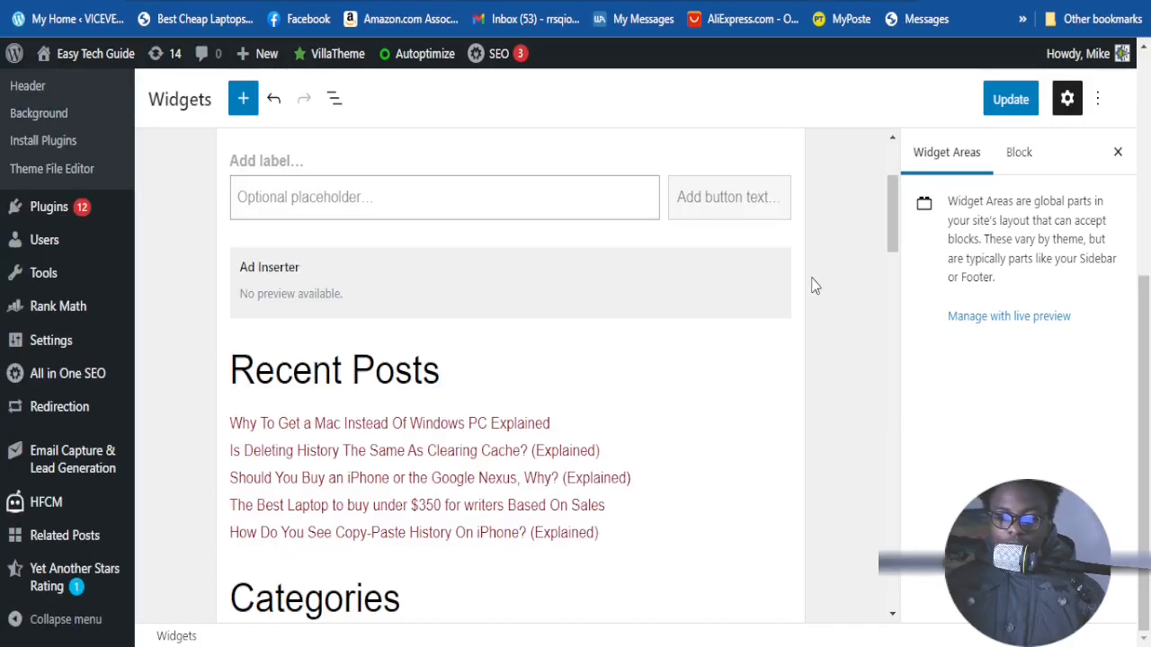
scroll(836, 243, "up", 1)
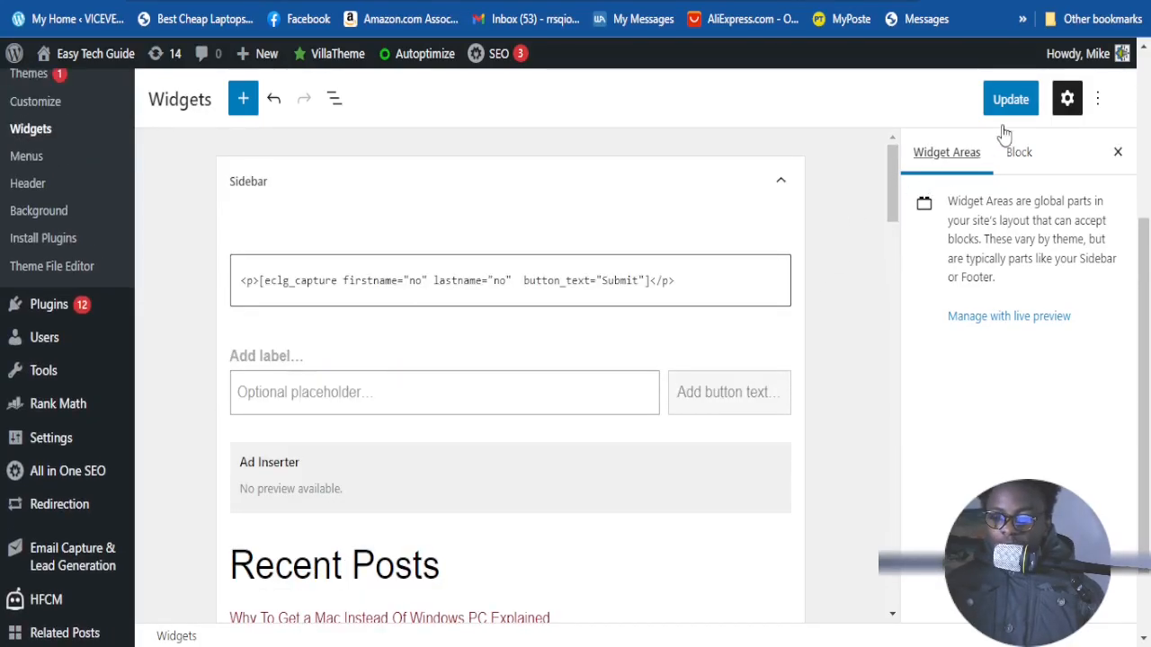
scroll(1016, 135, "up", 2)
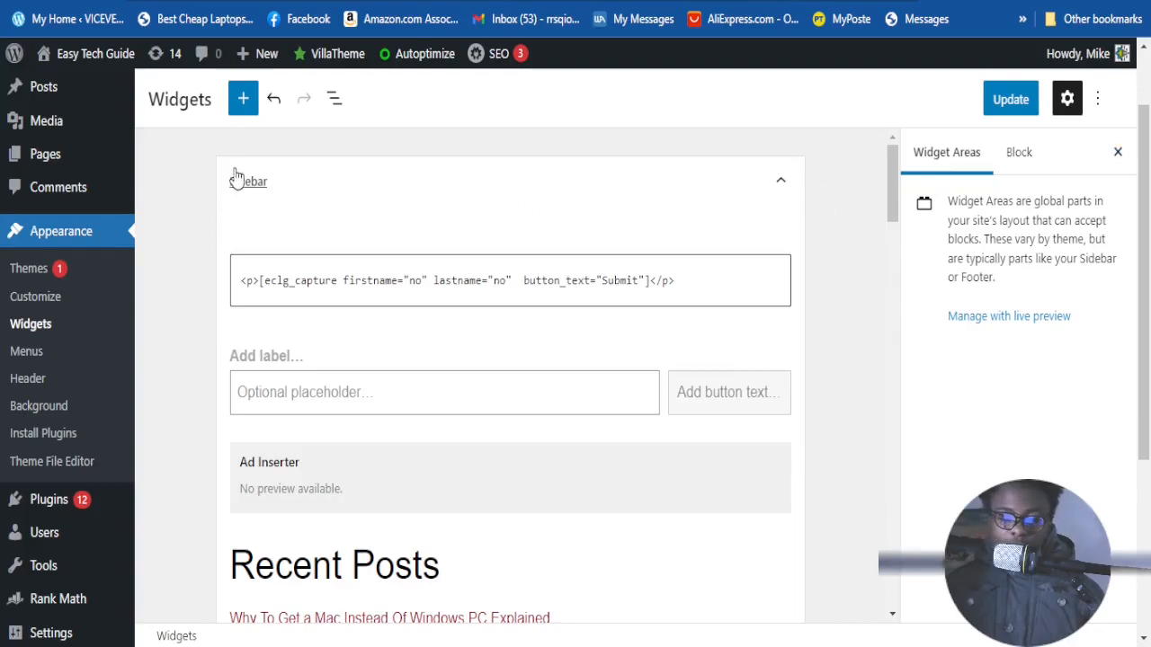
mouse_move(57, 85)
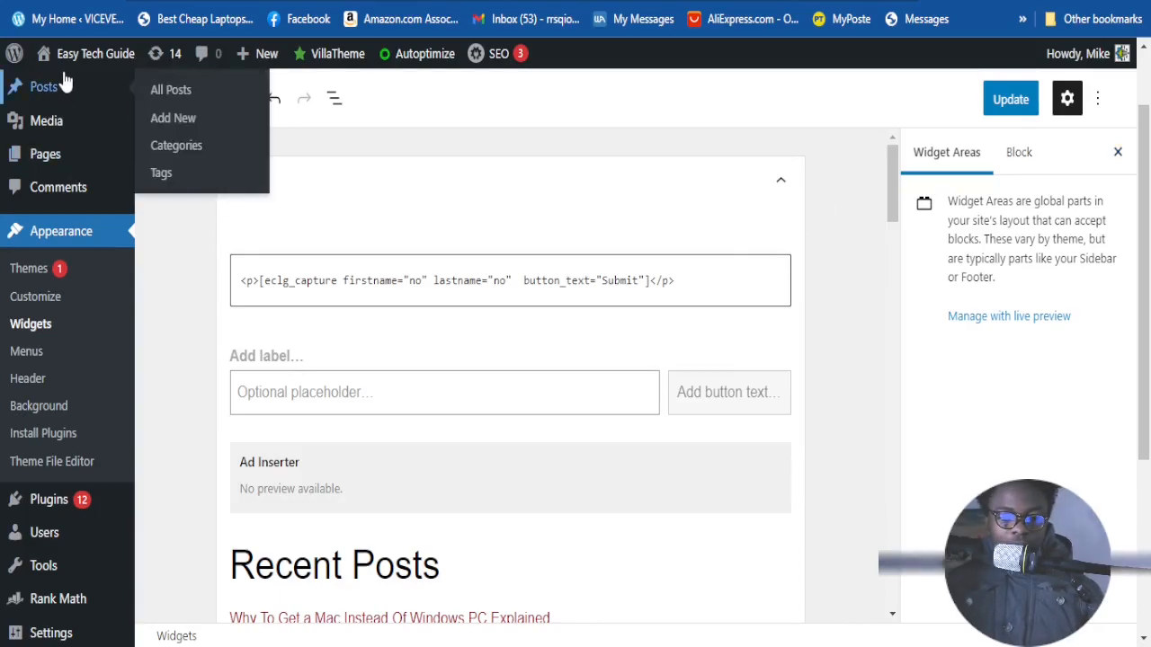
mouse_move(88, 59)
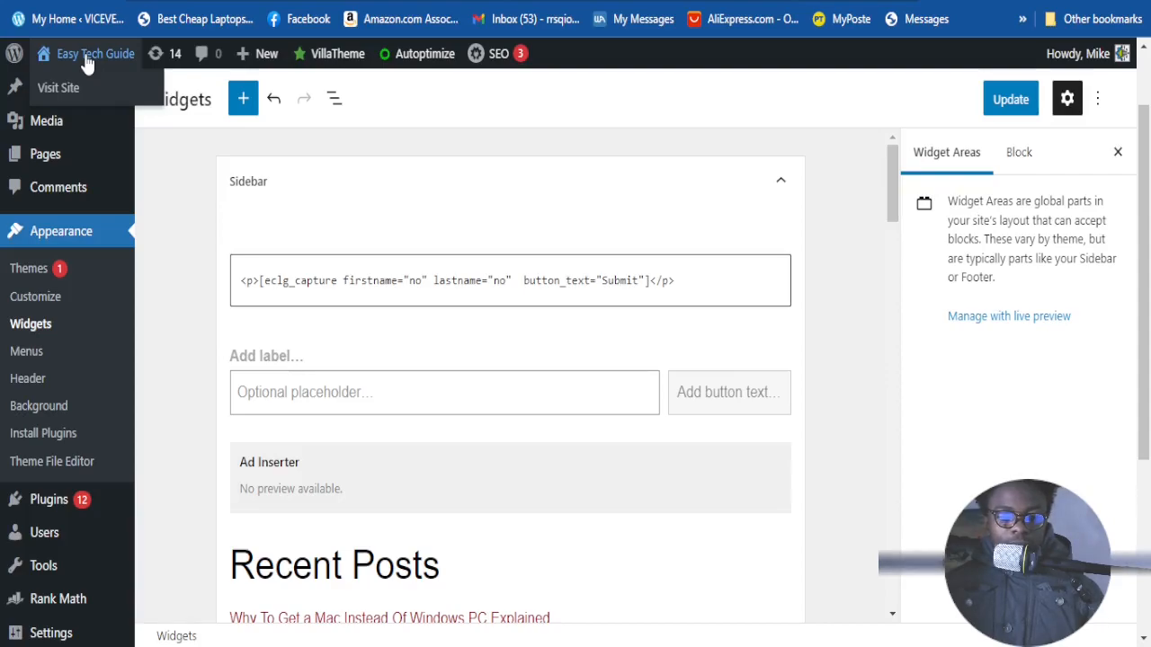
scroll(57, 296, "down", 2)
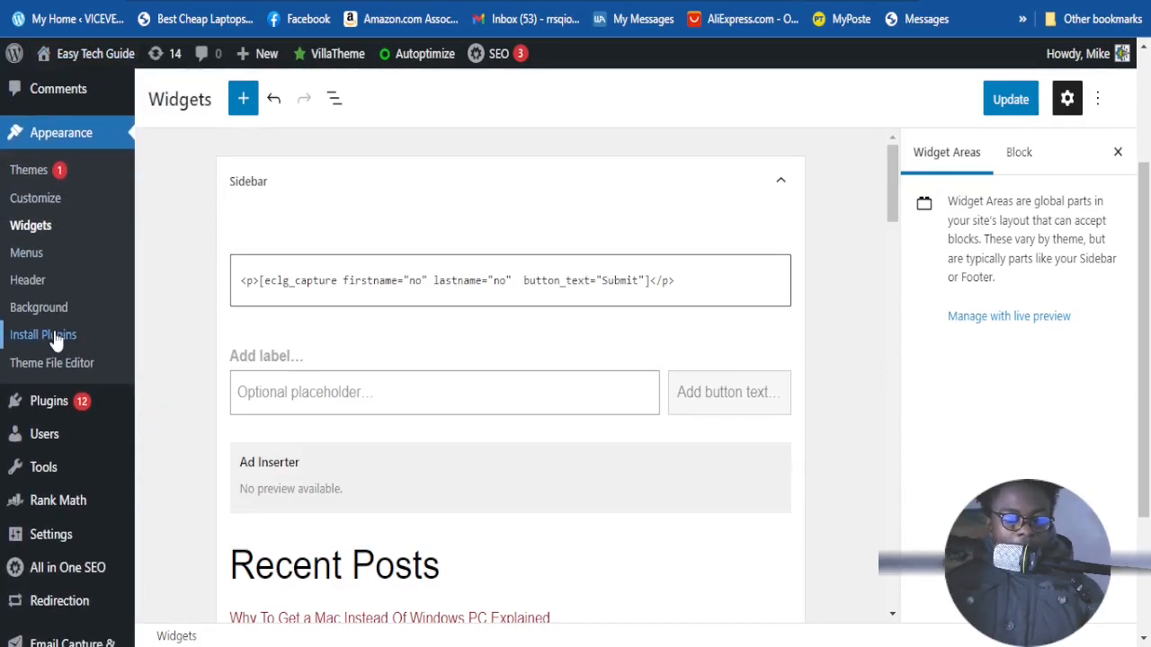
scroll(49, 333, "down", 2)
scroll(51, 329, "down", 2)
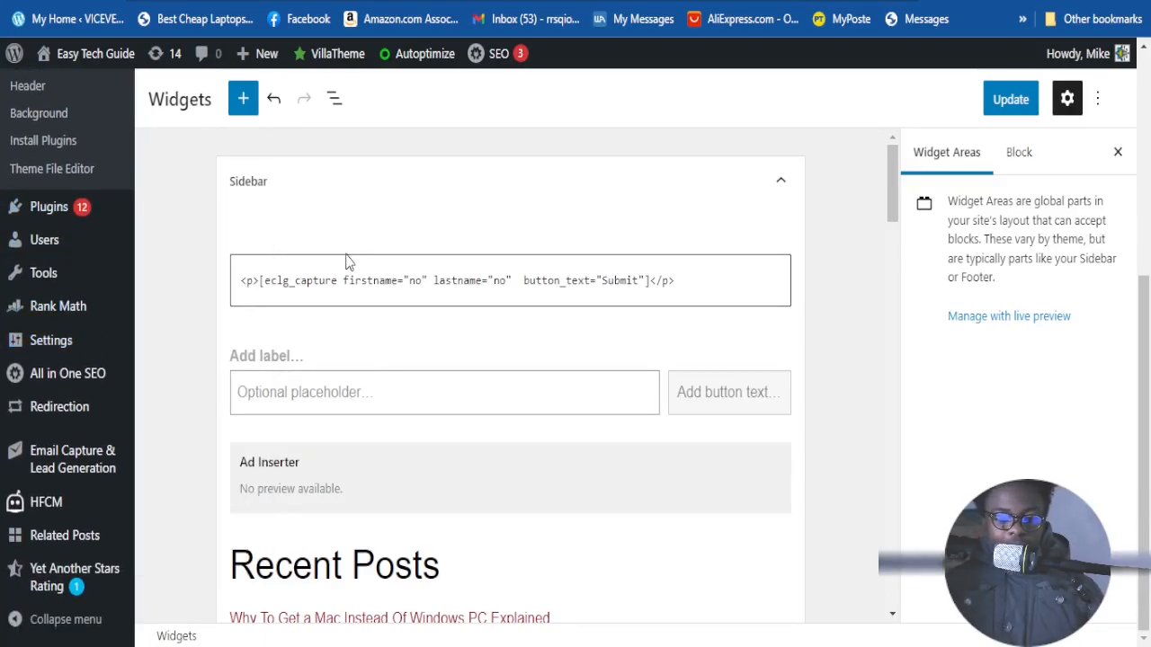
scroll(269, 229, "up", 2)
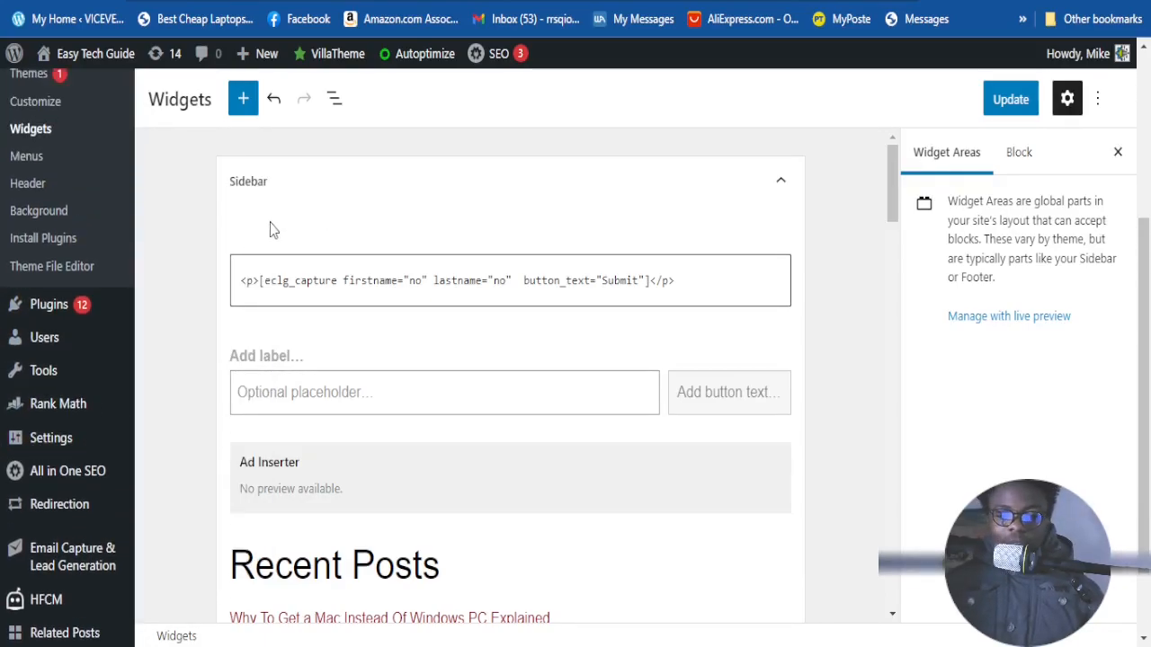